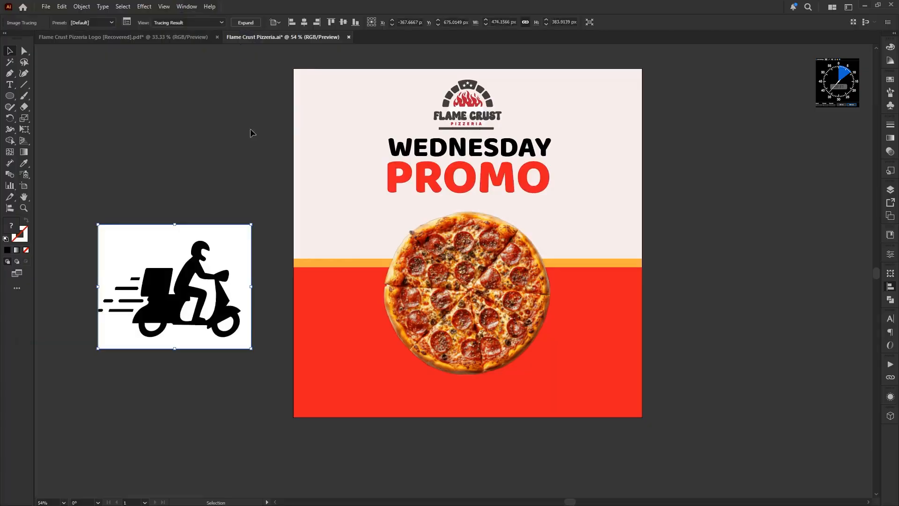
Step: Expand the traced scooter image and delete its white background inside the group
left_click(245, 23)
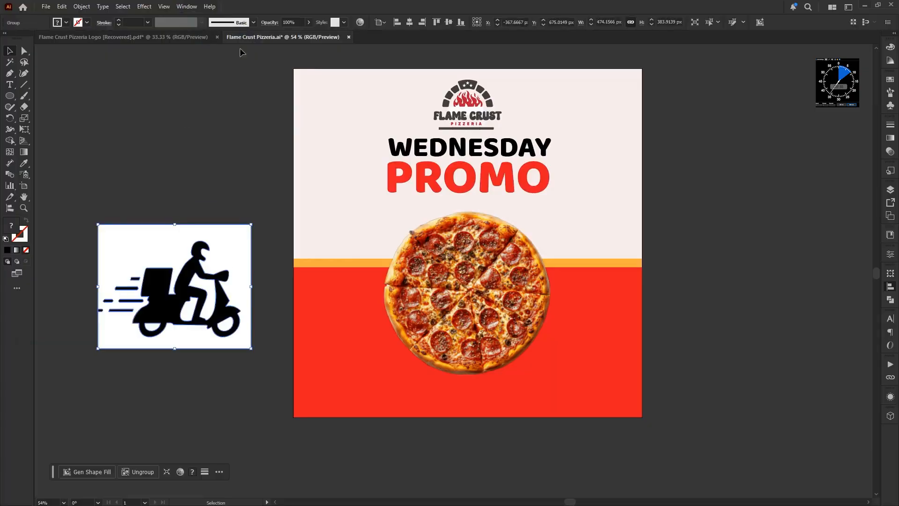
double_click(239, 247)
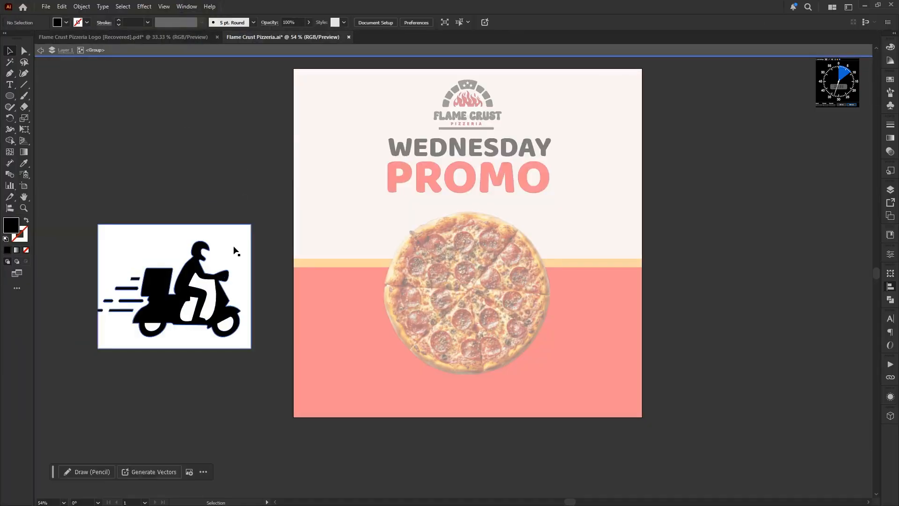
left_click(235, 247)
key("Delete")
Step: Delete the remaining white areas inside the scooter's frame and wheels, and leave the group's isolation
left_click(210, 298)
key("Delete")
left_click(225, 324)
key("Delete")
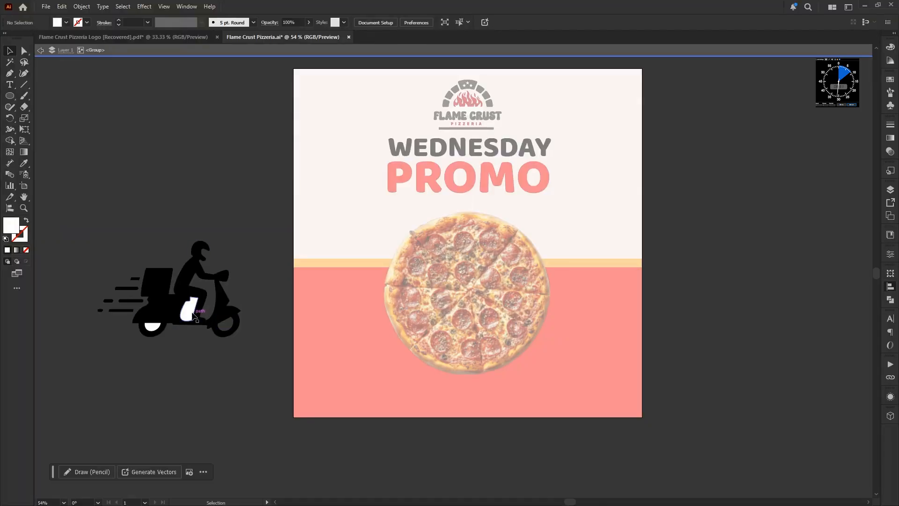
left_click(190, 310)
key("Delete")
left_click(152, 327)
key("Delete")
double_click(114, 209)
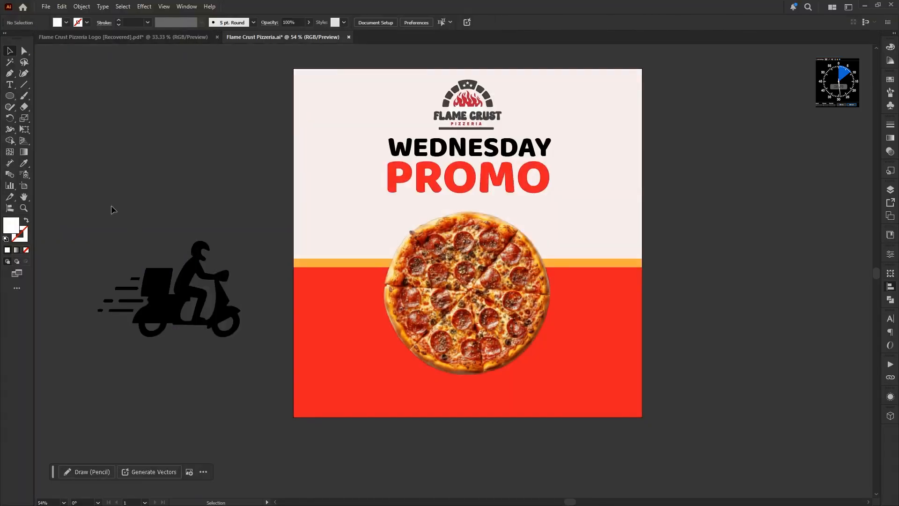
Step: Scale the scooter graphic down to about 118 px wide and place it in the poster's lower-left corner
left_click_drag(111, 207, 226, 362)
left_click_drag(169, 241, 353, 384)
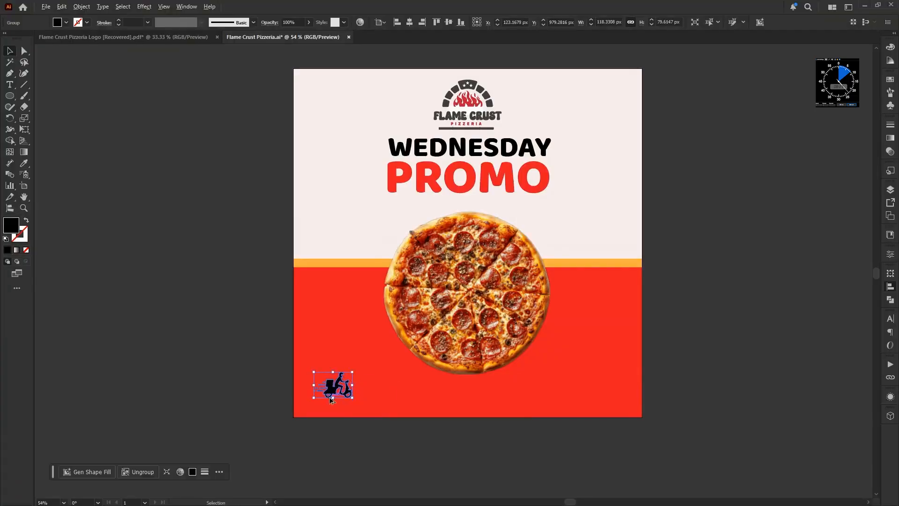
key("ctrl+shift+a")
Step: Draw a circle about 127 px in diameter over the scooter
scroll(331, 396, "up", 5)
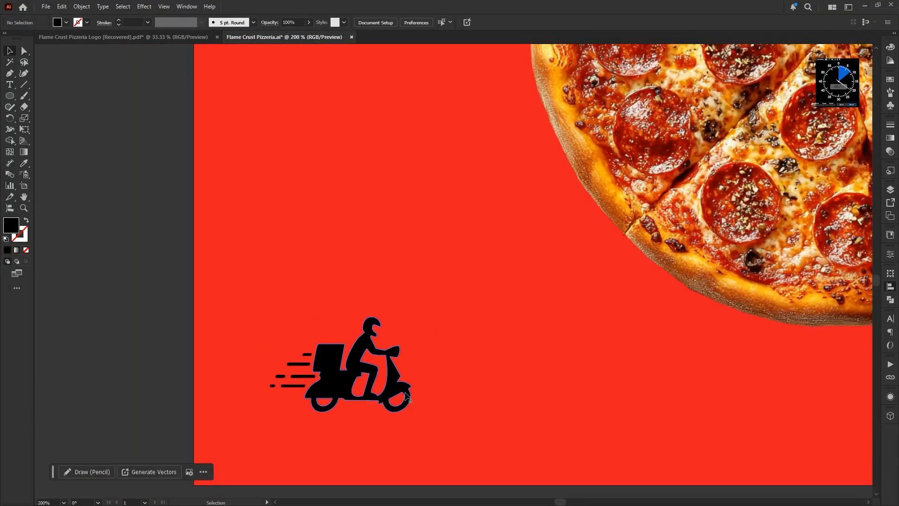
left_click(10, 97)
left_click_drag(273, 279, 426, 431)
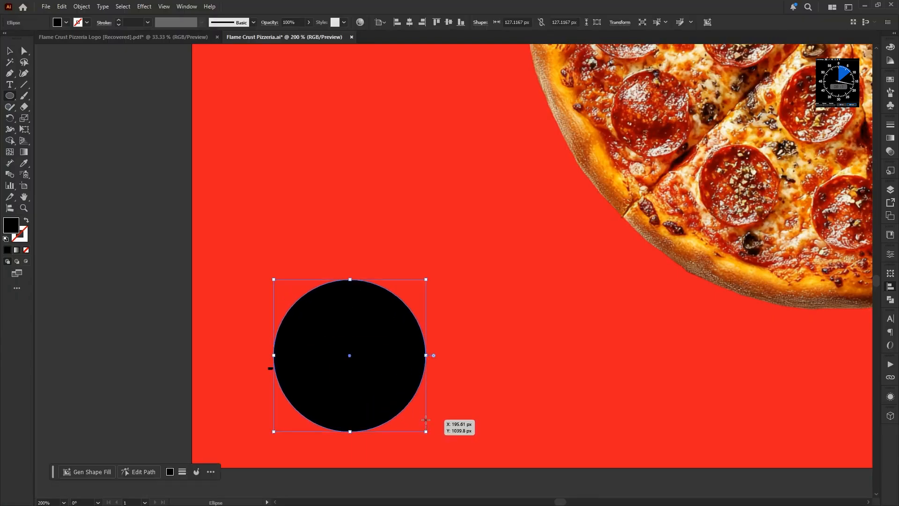
Step: Fill the circle with the off-white sampled from the poster's upper background and place it behind the scooter
key("shift+x")
scroll(322, 321, "down", 2)
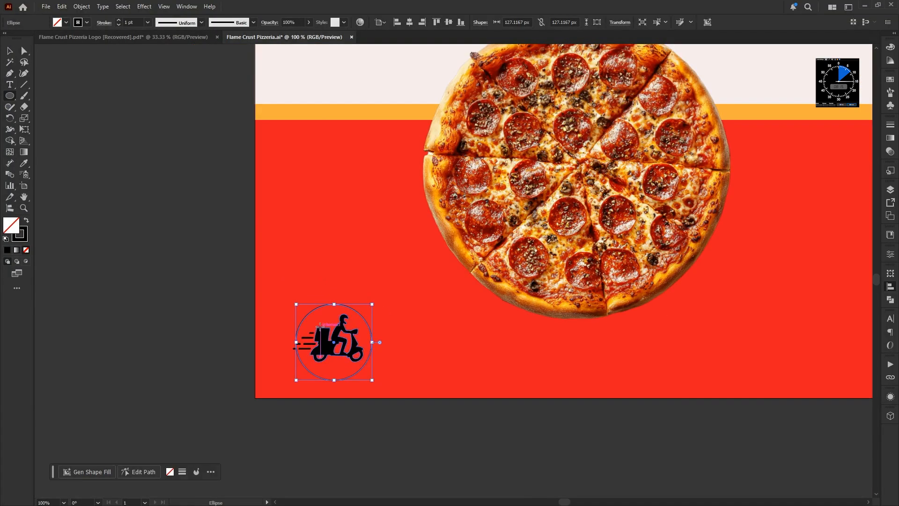
key("i")
left_click(345, 89)
key("v")
scroll(333, 371, "up", 1)
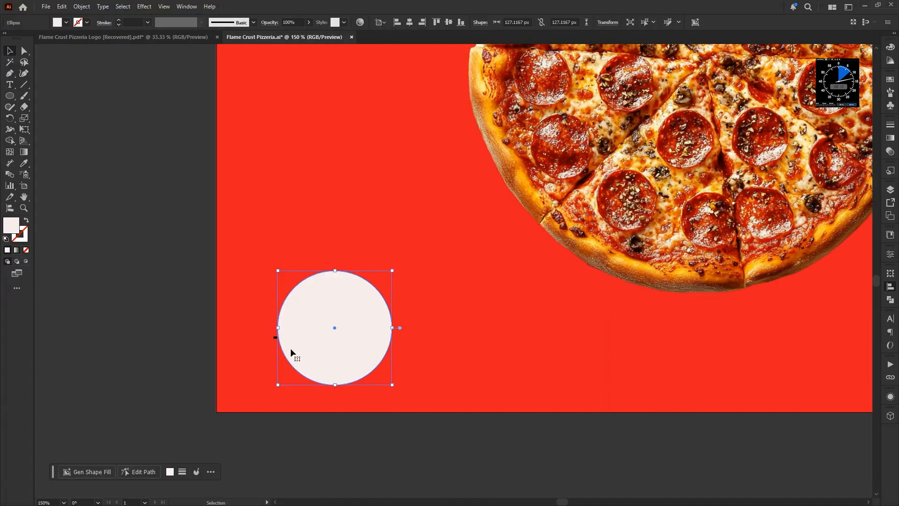
key("ctrl+shift+bracketleft")
Step: Recolor the scooter with the red sampled from the poster's lower background
left_click(275, 338)
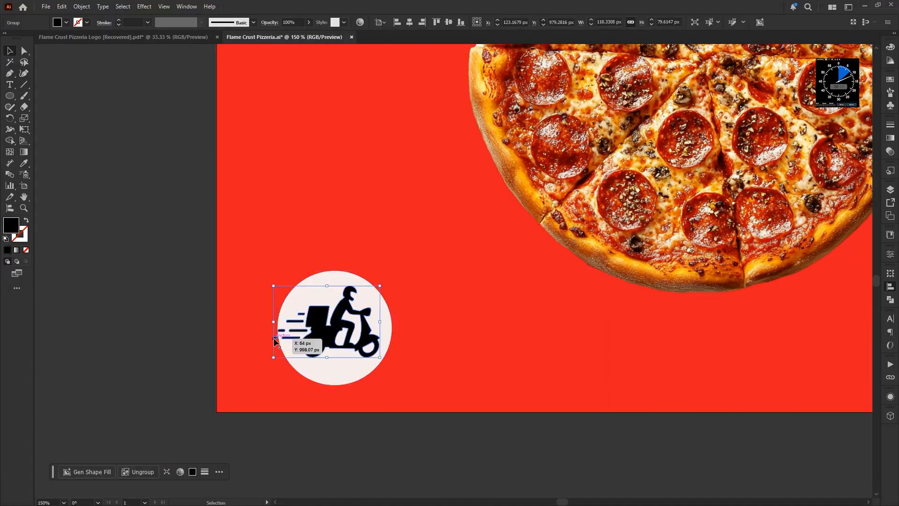
key("i")
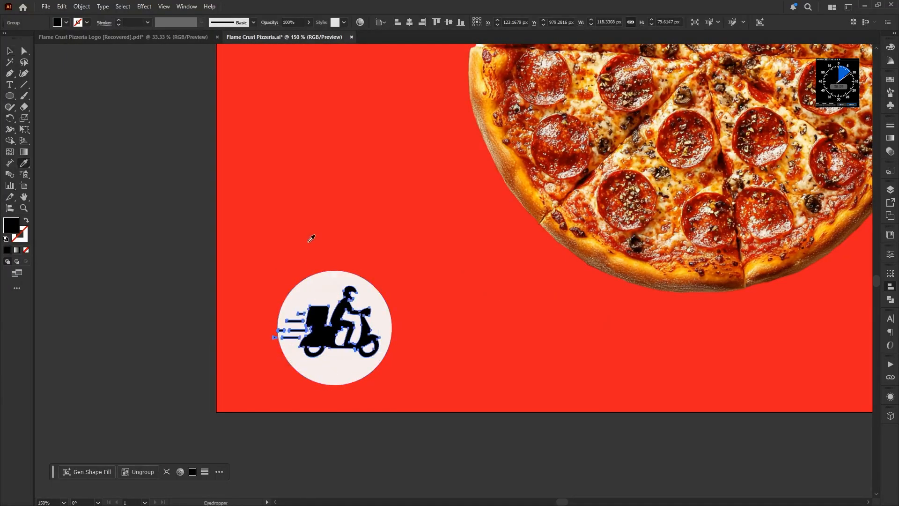
left_click(365, 237)
key("v")
Step: Shift the scooter left within the circle and enlarge it to about 129 px wide
scroll(313, 335, "up", 1)
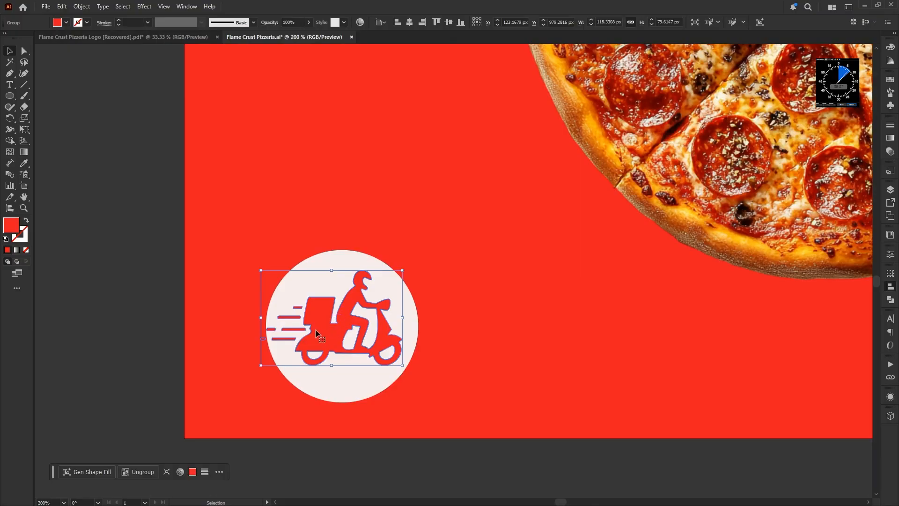
left_click_drag(313, 335, 308, 320)
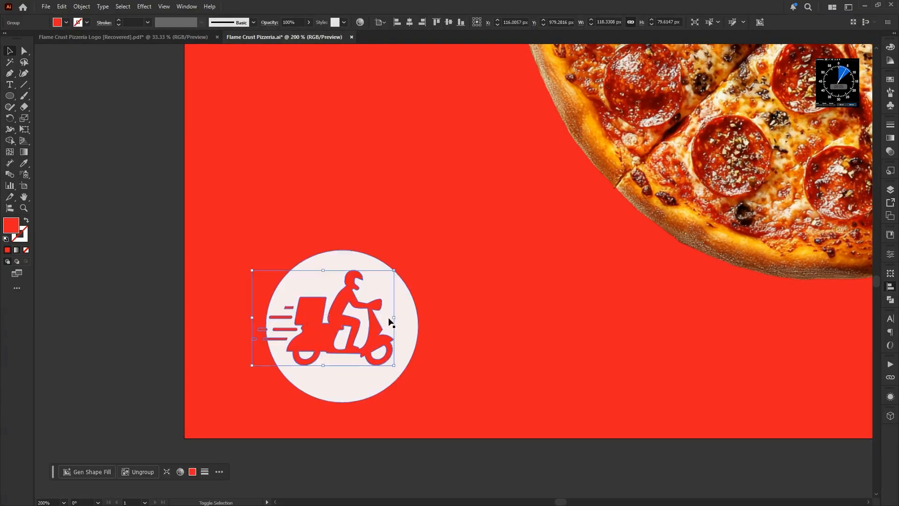
left_click_drag(394, 321, 406, 321)
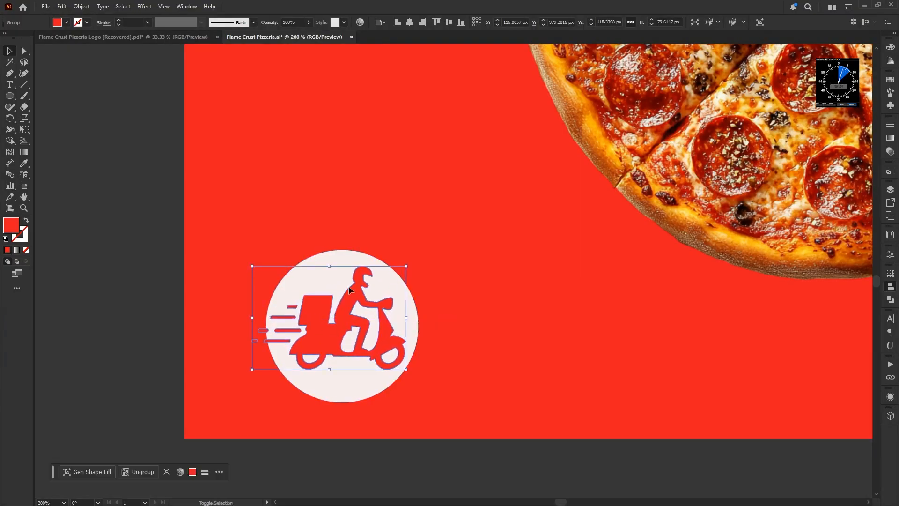
Step: Align the scooter and circle on their vertical centers and nudge the scooter slightly upward
left_click(347, 336, "shift")
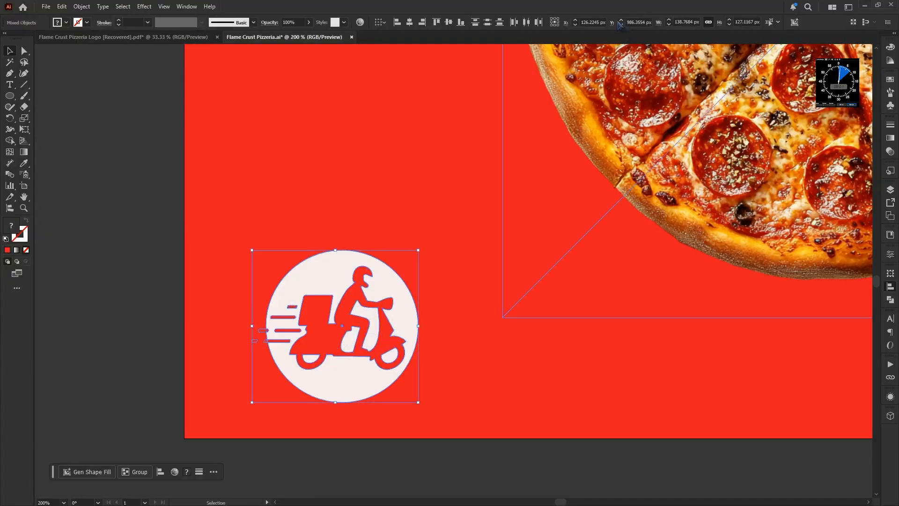
left_click(448, 25)
left_click(392, 205)
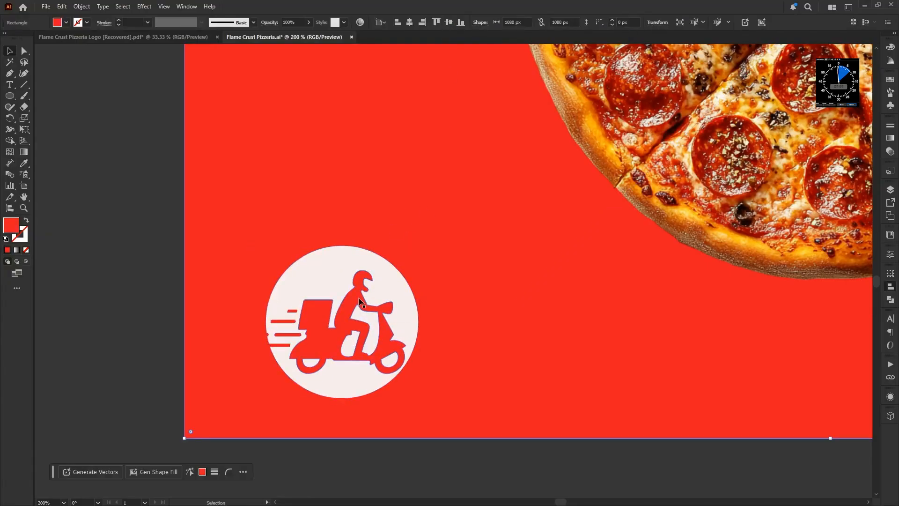
left_click(361, 285)
left_click_drag(360, 285, 360, 279)
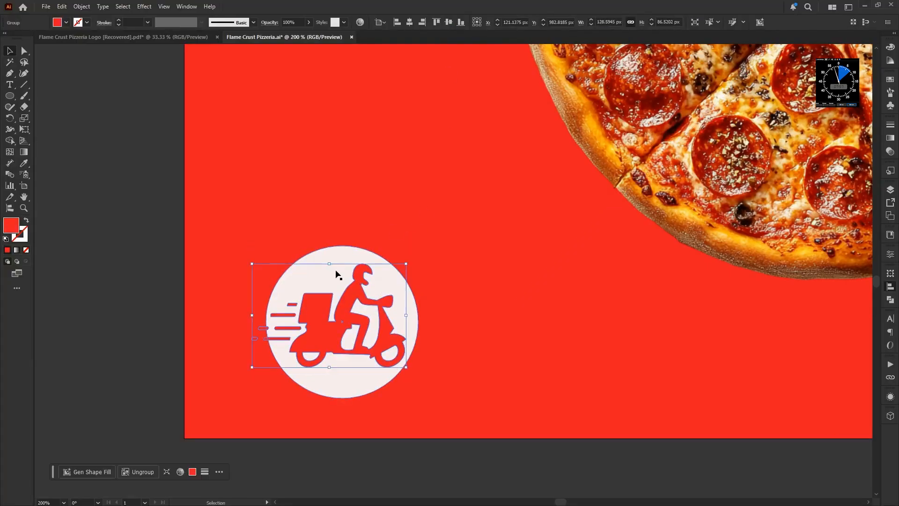
Step: Group the scooter with its circle and move the group about 10 px to the left
left_click(335, 257, "shift")
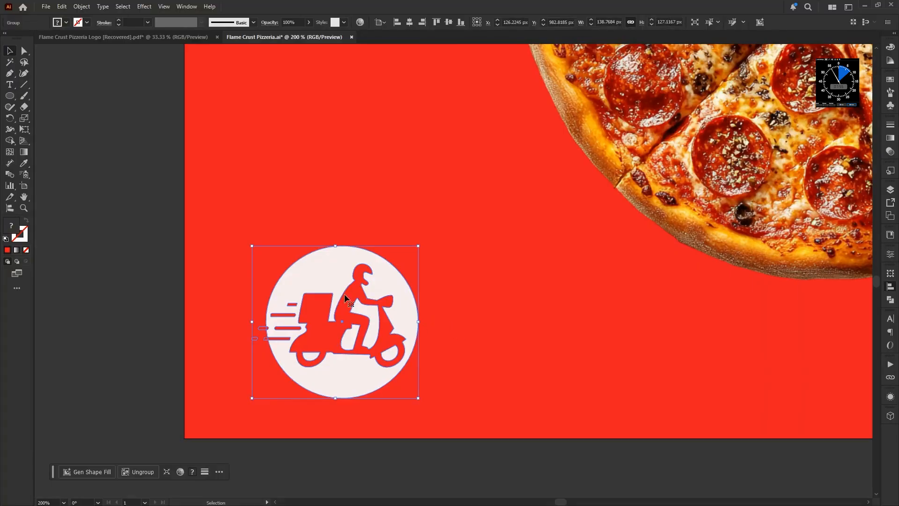
left_click_drag(343, 290, 331, 290)
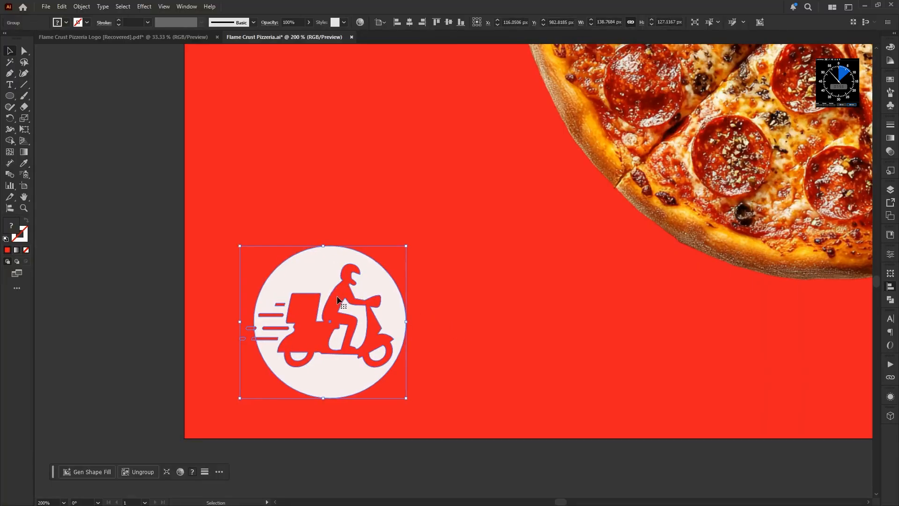
left_click(401, 305)
Step: Add a point text line in Baloo beside the scooter icon and scale it down to about 24 pt
key("t")
left_click(445, 293)
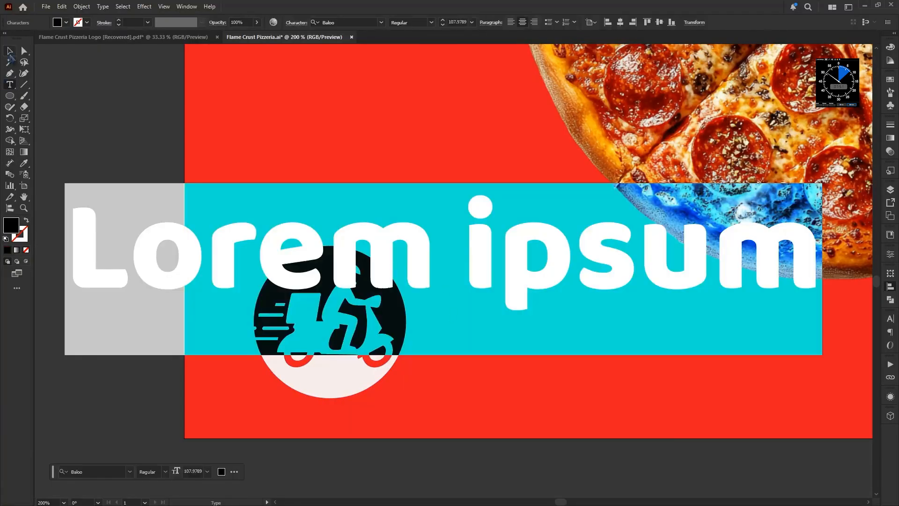
left_click(9, 52)
left_click_drag(64, 270, 444, 301)
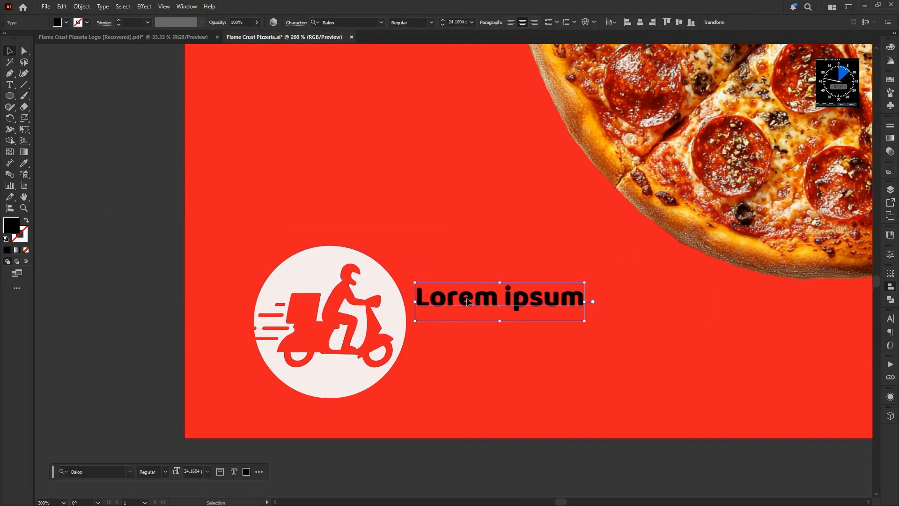
Step: Replace the placeholder text with "PICK UP & DELIVERY AVAILABLE", broken into three lines after "&" and "DELIVERY"
triple_click(467, 298)
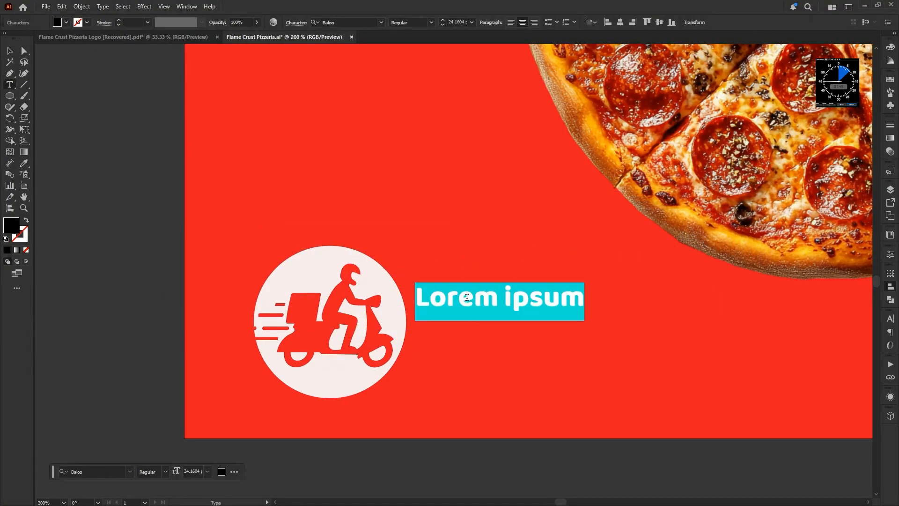
type("PICK ")
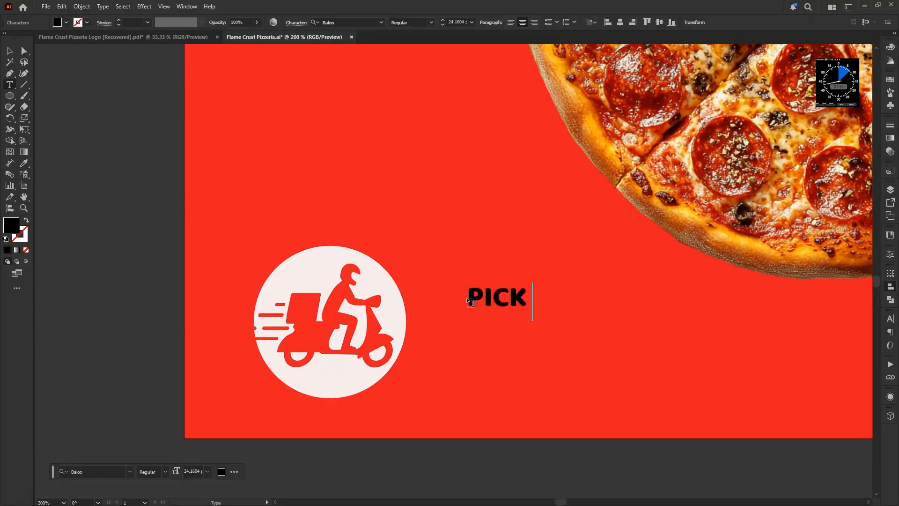
type("UP")
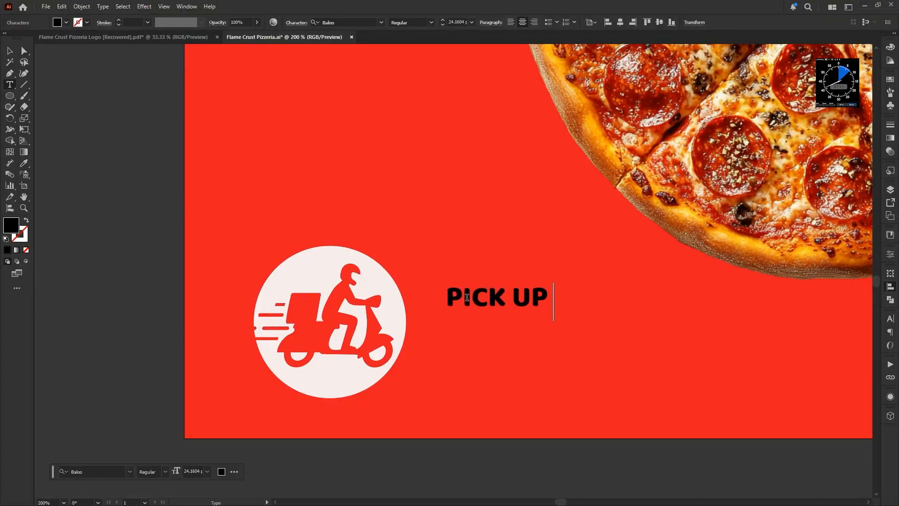
type(" & ")
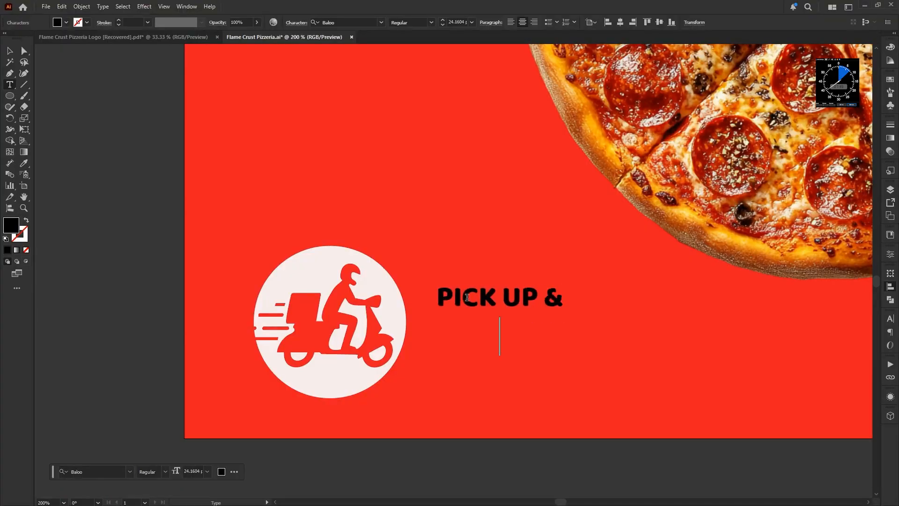
type("DELIVERY ")
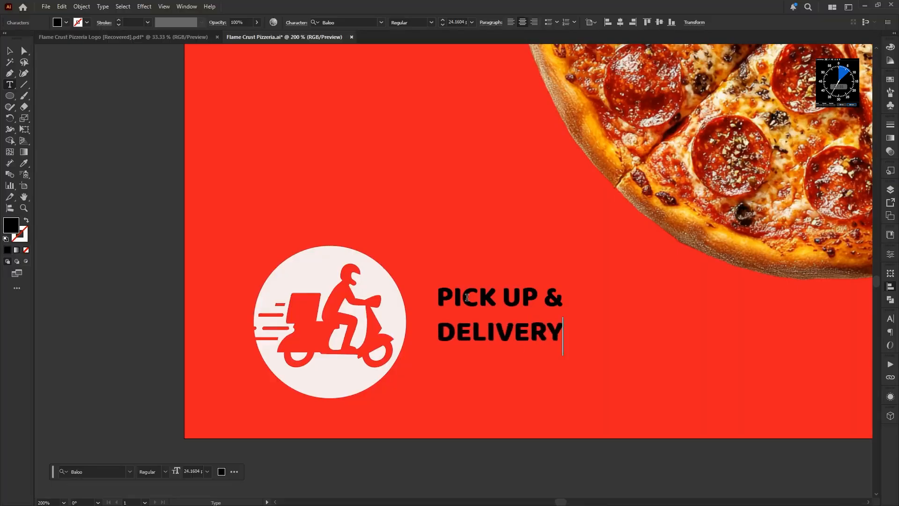
type("AVAILABLE")
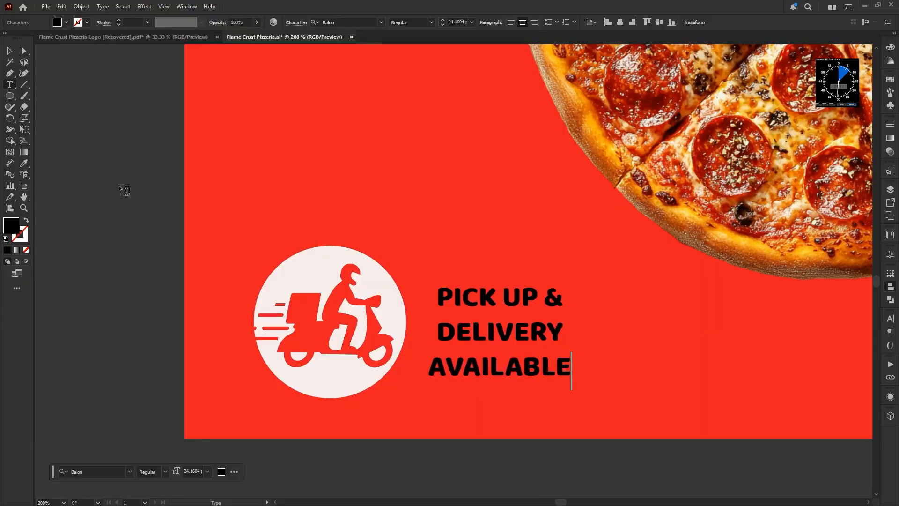
key("Escape")
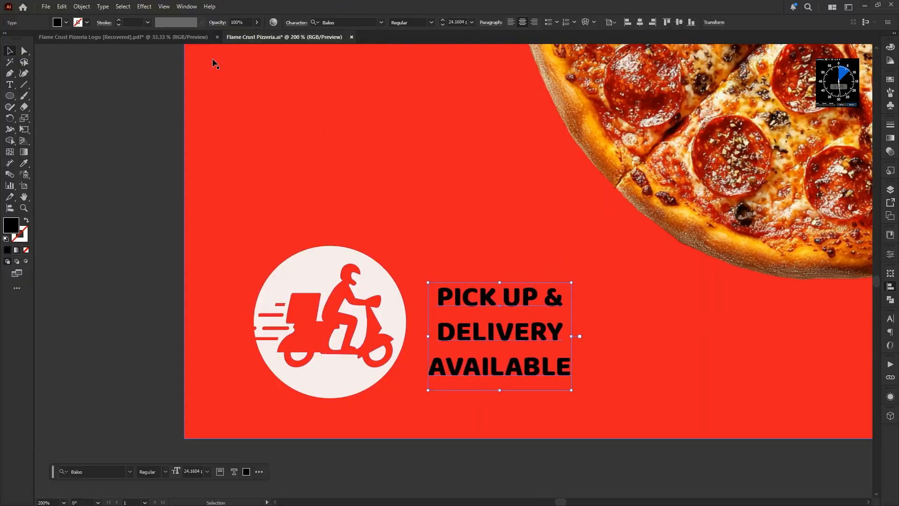
Step: Enlarge the pickup and delivery text to about 32 pt and place it close beside the scooter circle
key("i")
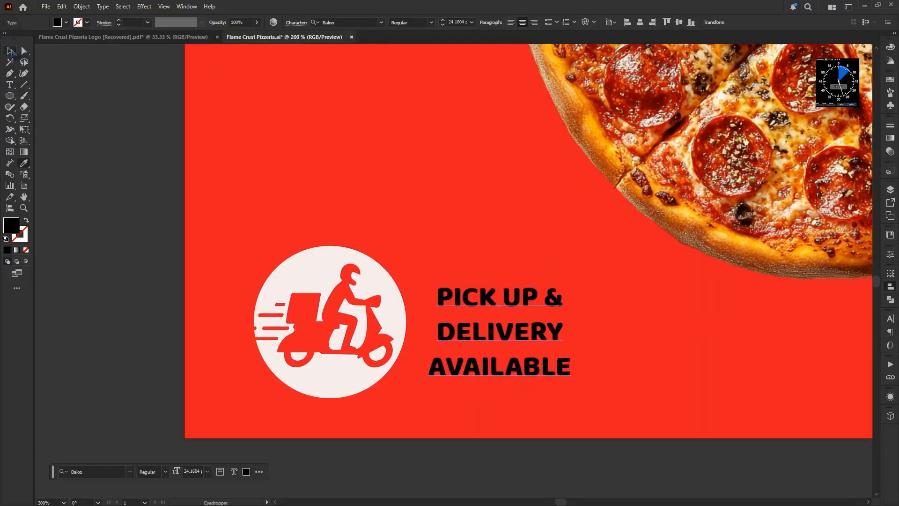
left_click(10, 51)
left_click_drag(573, 337, 620, 338)
left_click_drag(495, 337, 471, 335)
Step: Recolor the scooter's circle and the pickup and delivery text by sampling the poster's orange stripe
scroll(444, 316, "down", 2)
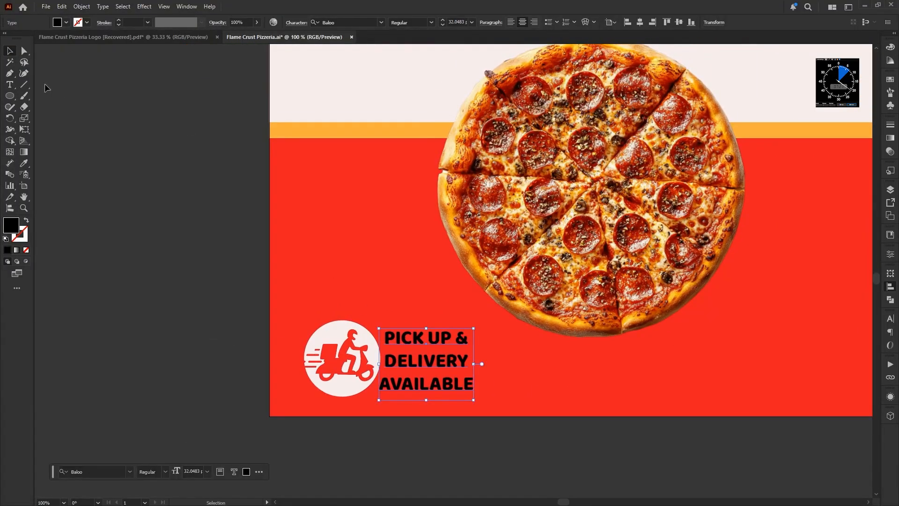
left_click(23, 48)
left_click(129, 221)
left_click(319, 339)
left_click(414, 339, "shift")
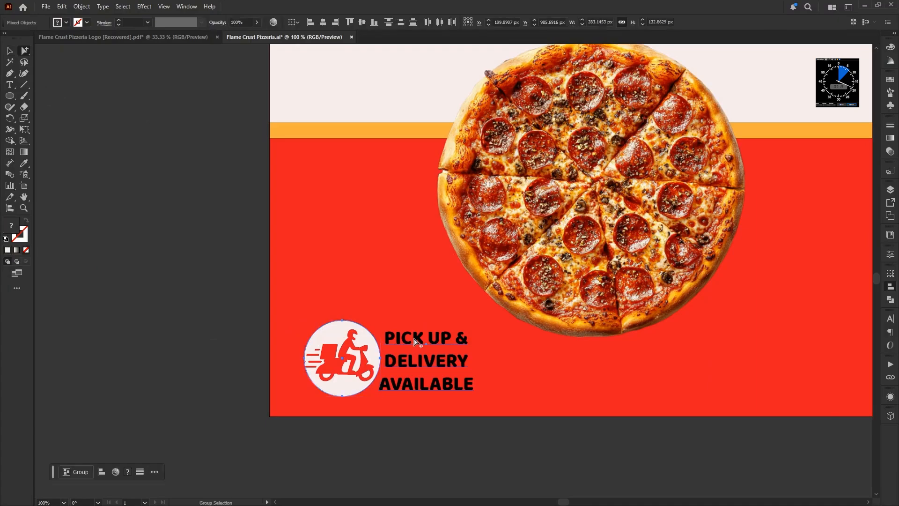
left_click(350, 130)
Step: Scale the "CONTACT" text below the pizza to about 31.6 pt and center it horizontally on the poster
left_click(9, 51)
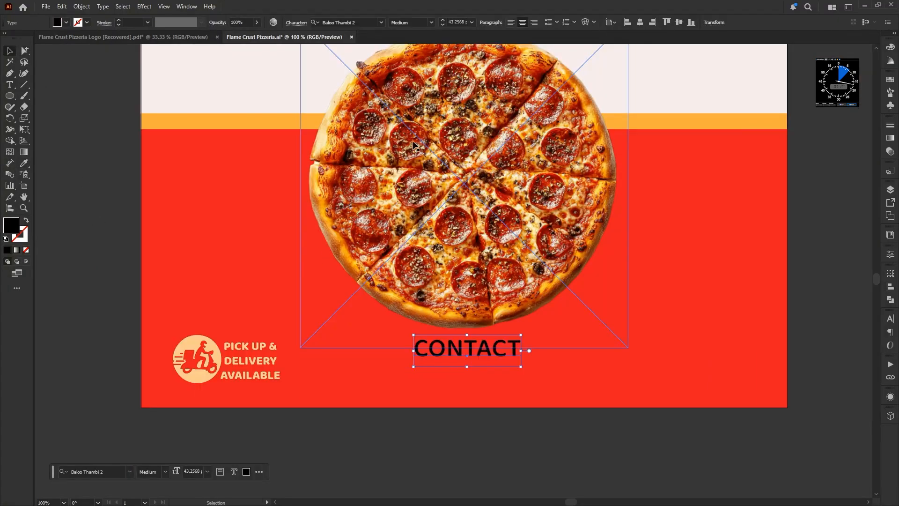
left_click_drag(521, 351, 484, 346)
left_click(640, 22)
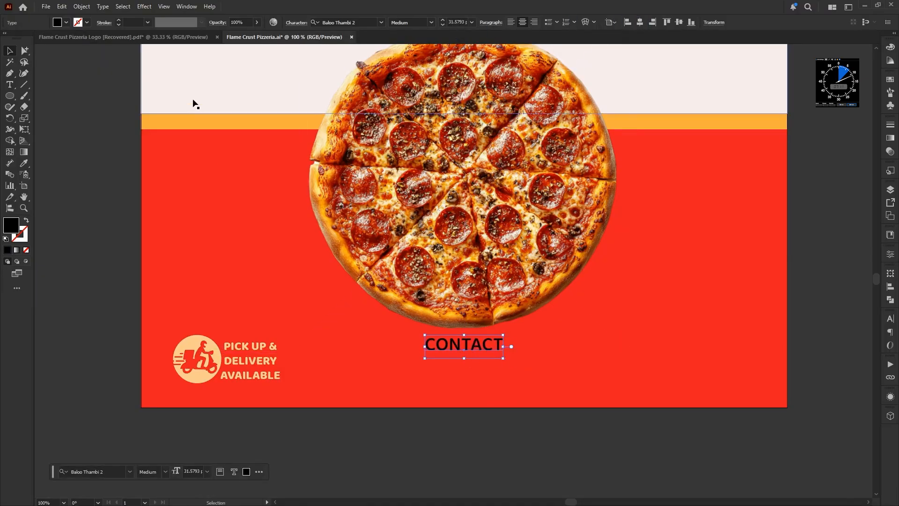
Step: Draw a rounded rectangle about 176 × 42 px around the "CONTACT" text, with a 1 pt stroke and no fill
left_click_drag(12, 97, 43, 98)
mouse_move(410, 332)
left_mouse_down()
mouse_move(515, 357)
mouse_move(510, 340)
left_mouse_up()
key("shift+x")
key("v")
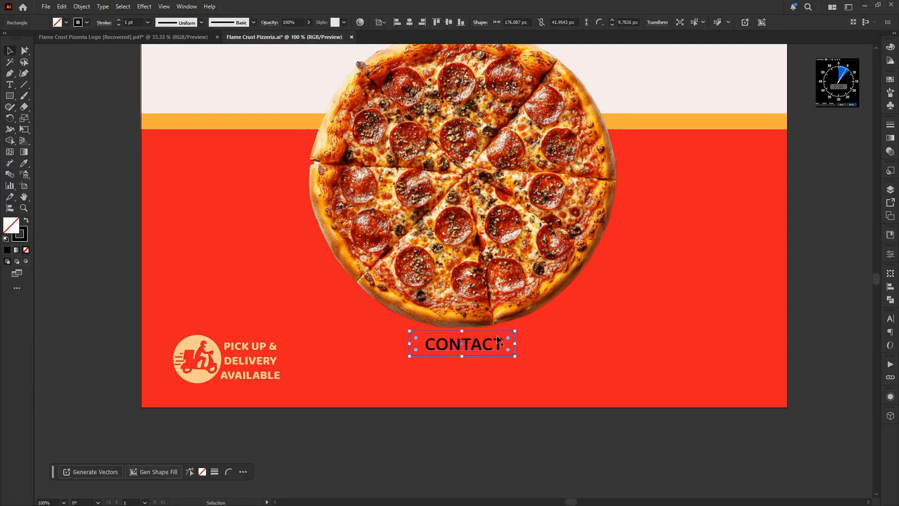
Step: Color the rectangle's outline with the light orange sampled from the scooter's circle, keeping it without fill
key("i")
left_click(183, 345)
key("shift+x")
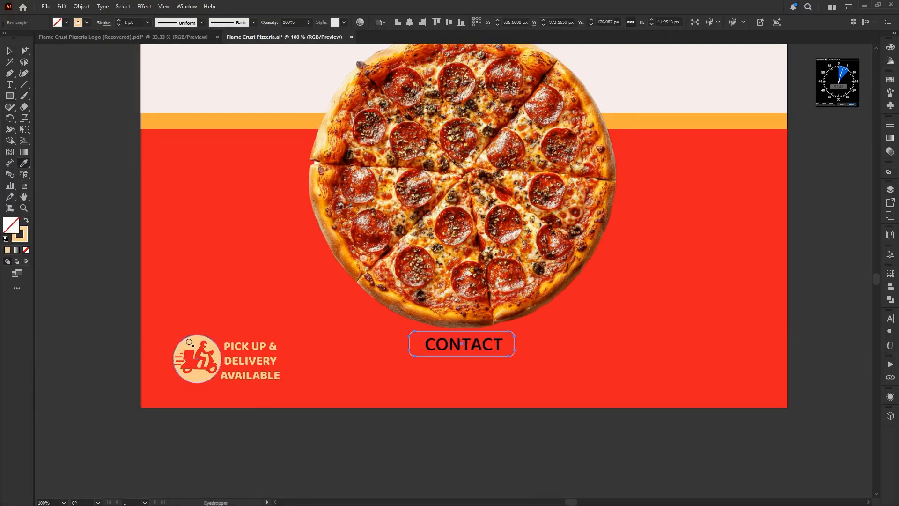
Step: Change the fill of the "CONTACT" text to white
key("v")
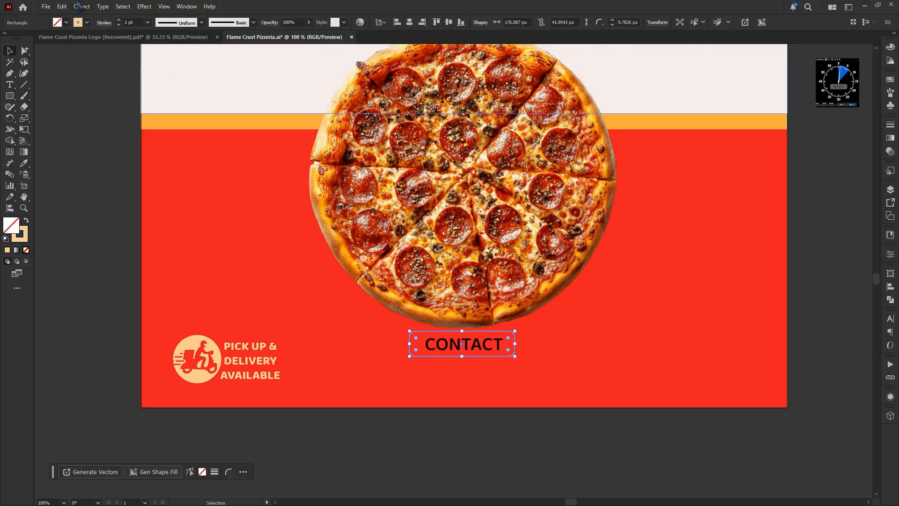
left_click(439, 350)
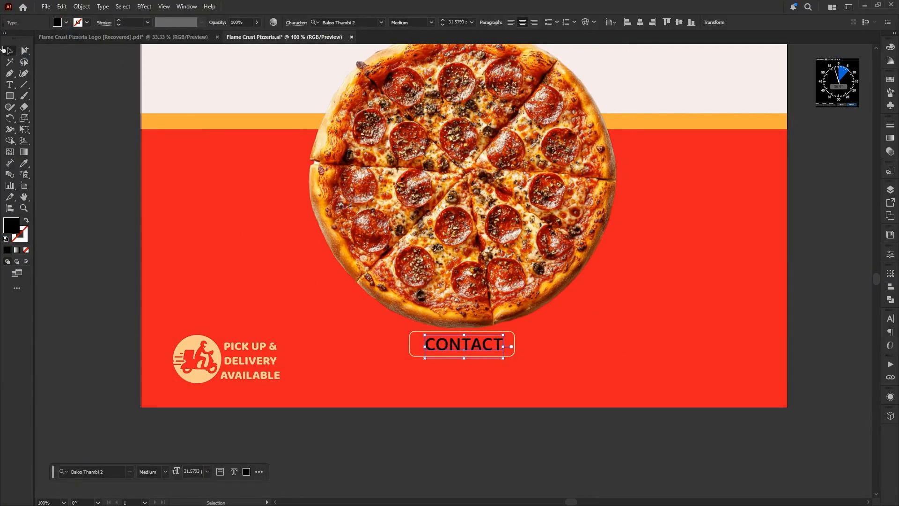
left_click(3, 48)
Step: Draw a horizontal 2 pt line about 148 px long beside the "CONTACT" frame in the frame's light orange, and copy it to the opposite side
left_click(24, 86)
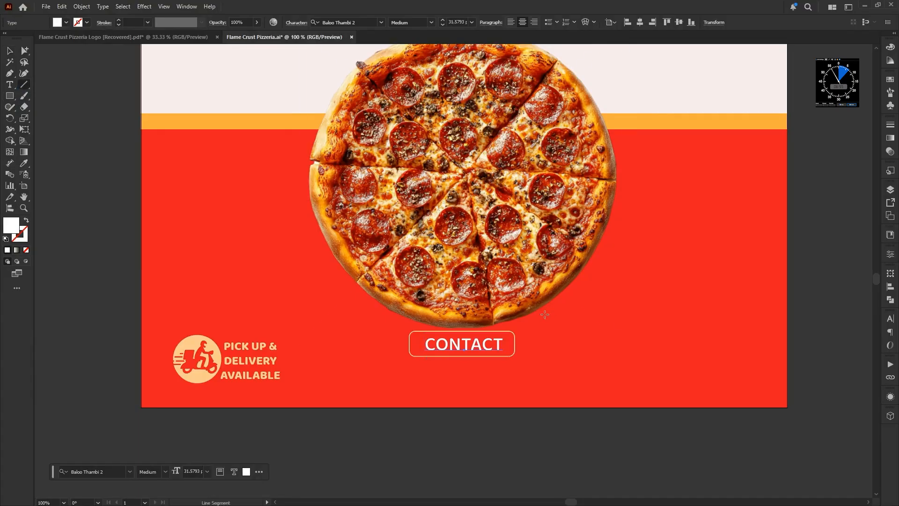
left_click_drag(522, 343, 611, 343)
key("i")
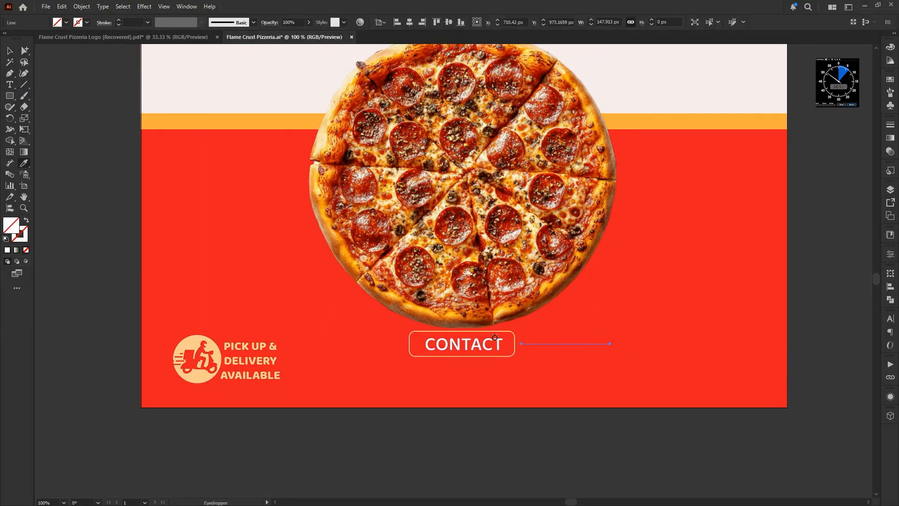
left_click(514, 355)
key("Tab")
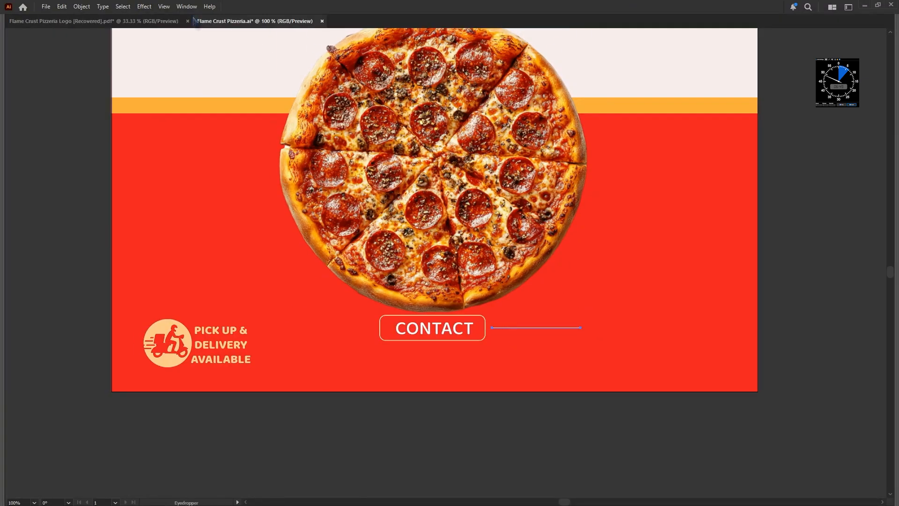
key("Tab")
left_click(11, 51)
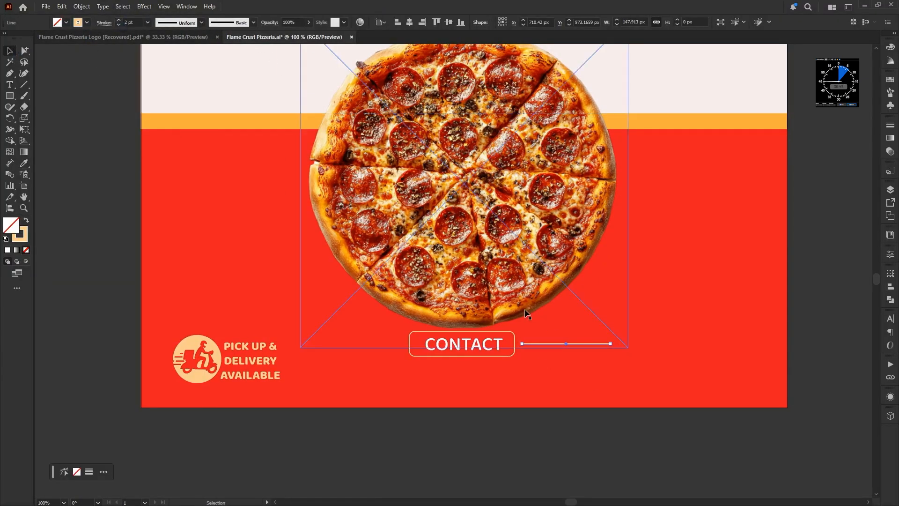
left_click_drag(566, 343, 353, 339)
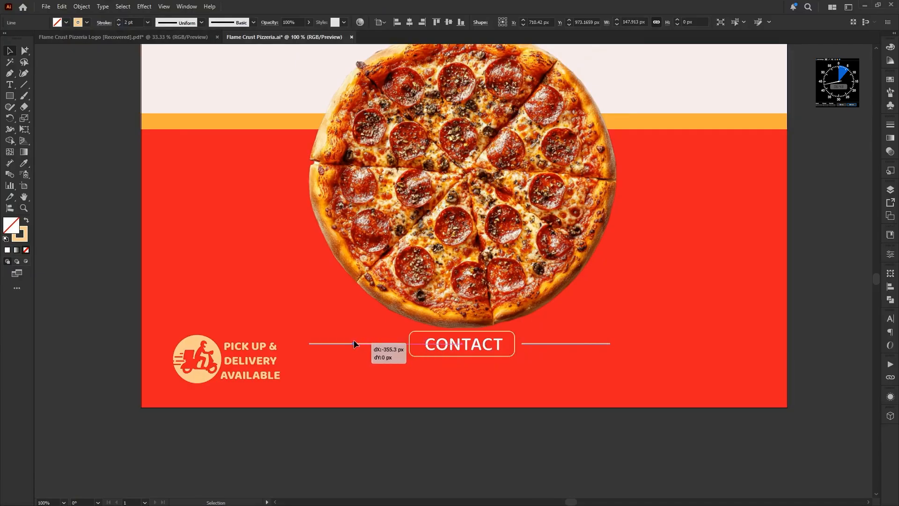
Step: Center the "CONTACT" text horizontally inside its frame, and center the framed label between the two side lines
left_click(487, 345)
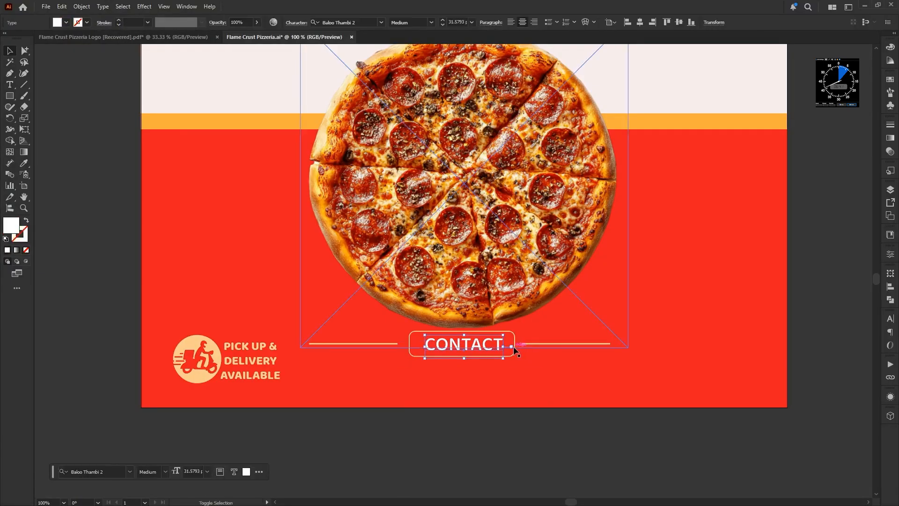
left_click(515, 350, "shift")
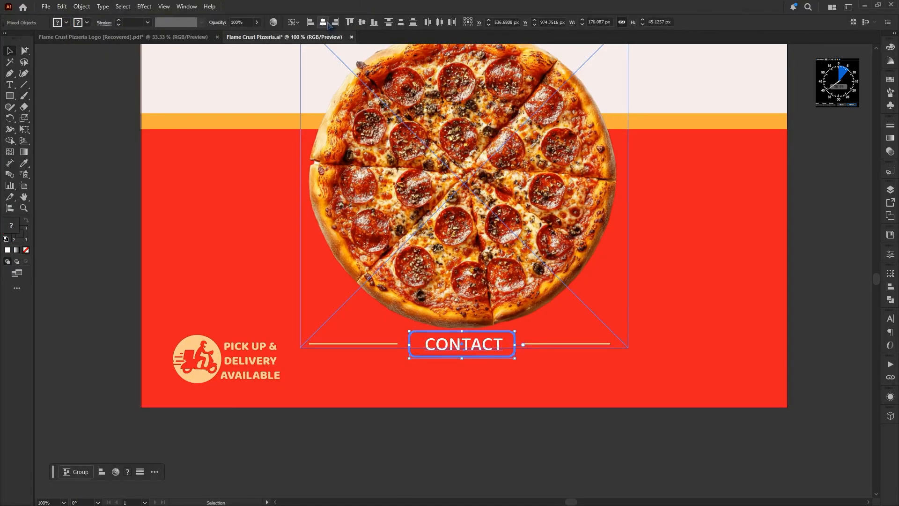
left_click(327, 23)
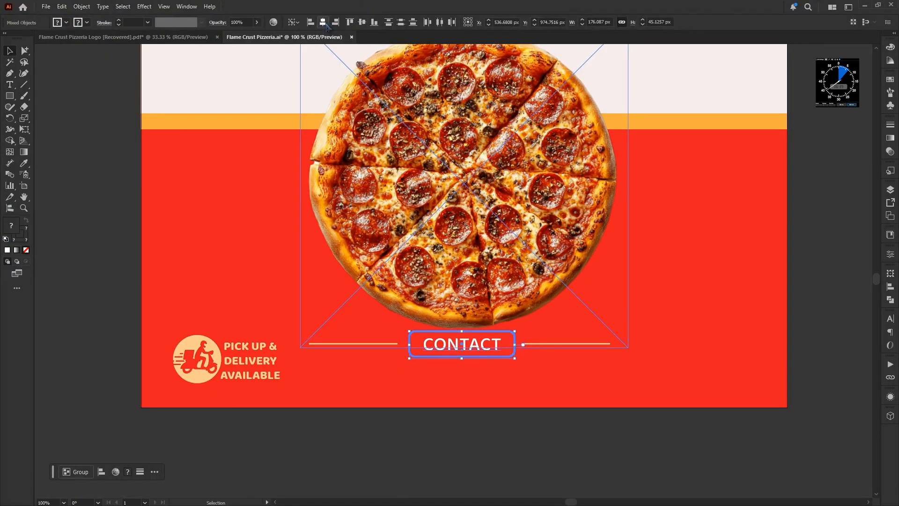
left_click(534, 344, "shift")
left_click(376, 343, "shift")
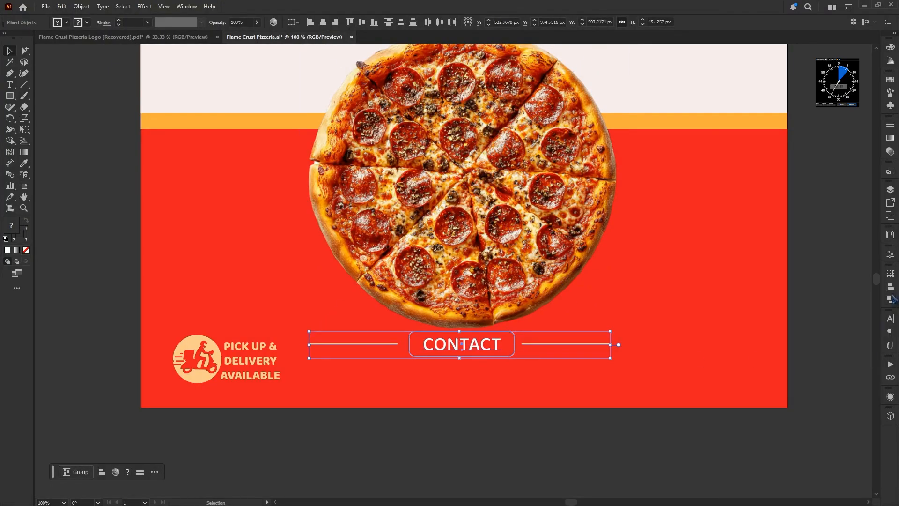
left_click(787, 349)
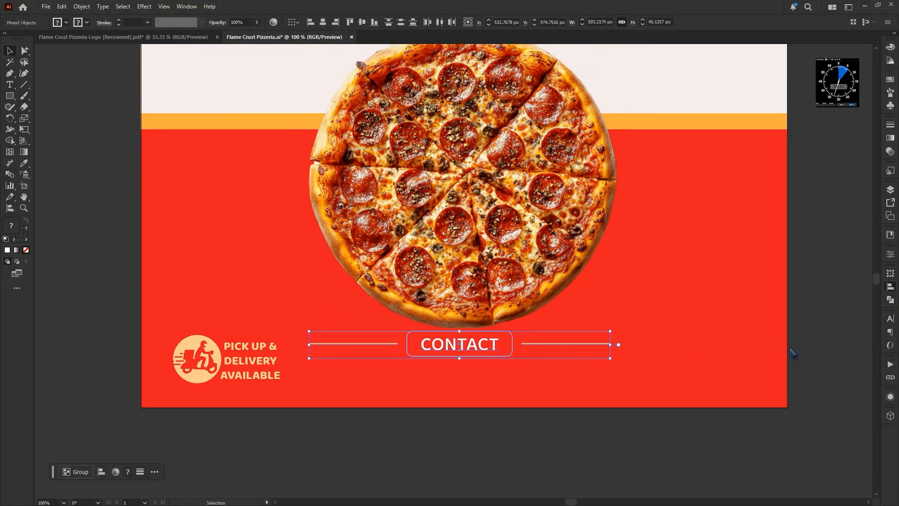
Step: Add the phone number as text below the "CONTACT" label and scale it up to about 50.4 pt
key("t")
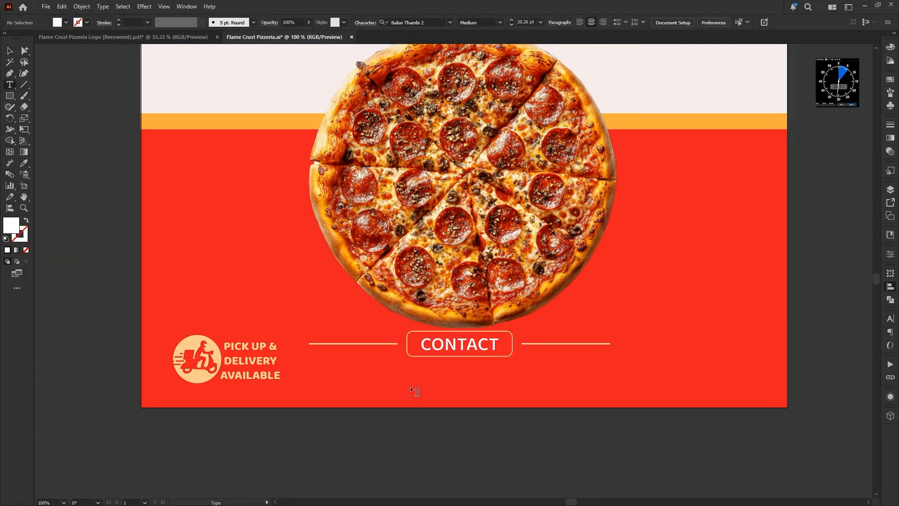
left_click(400, 376)
key("Escape")
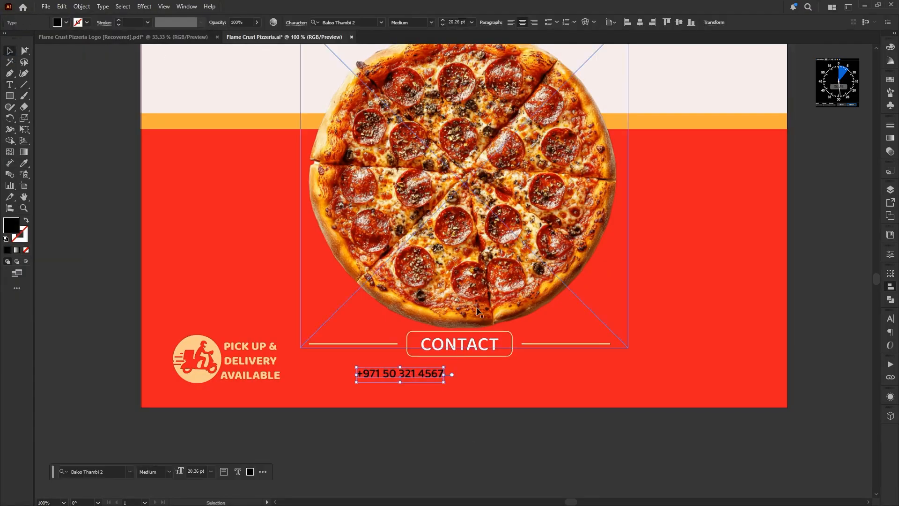
left_click_drag(444, 373, 572, 376)
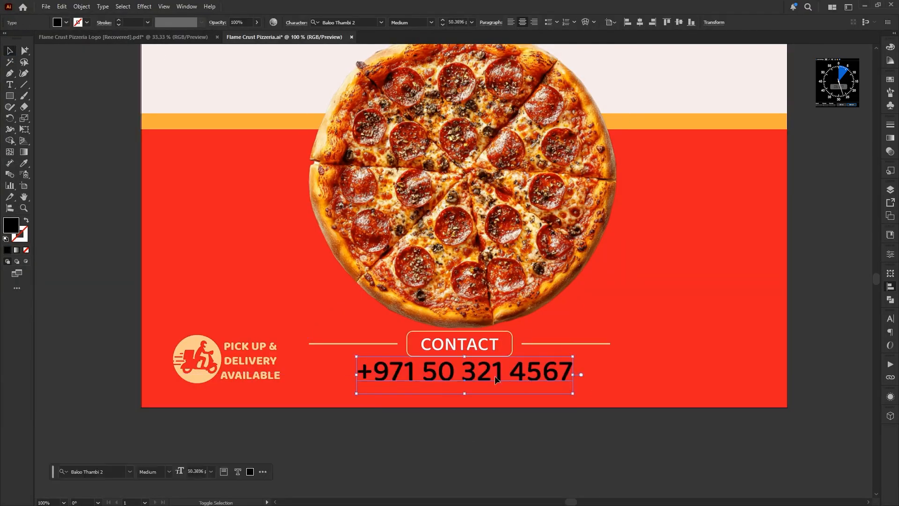
Step: Match the phone number to the pickup and delivery text's Baloo Regular light orange style and scale it to about 58.7 pt
key("i")
left_click(258, 362)
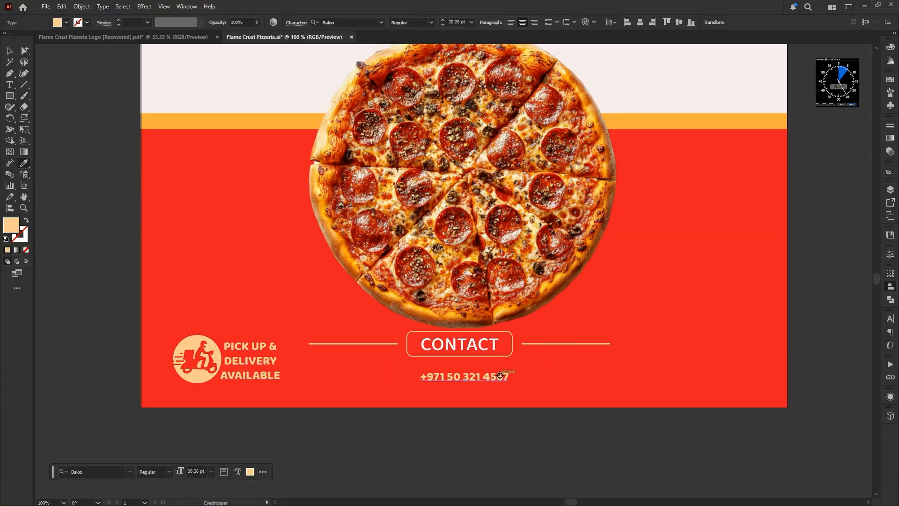
key("v")
left_click_drag(532, 377, 596, 378)
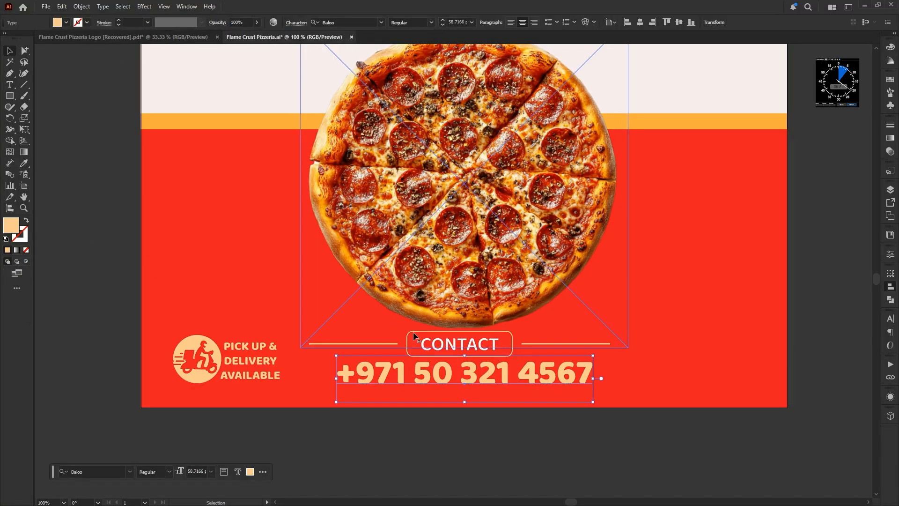
Step: Recolor the phone number with the poster's off-white background color and enlarge it to about 65.8 pt
key("i")
left_click(220, 83)
key("v")
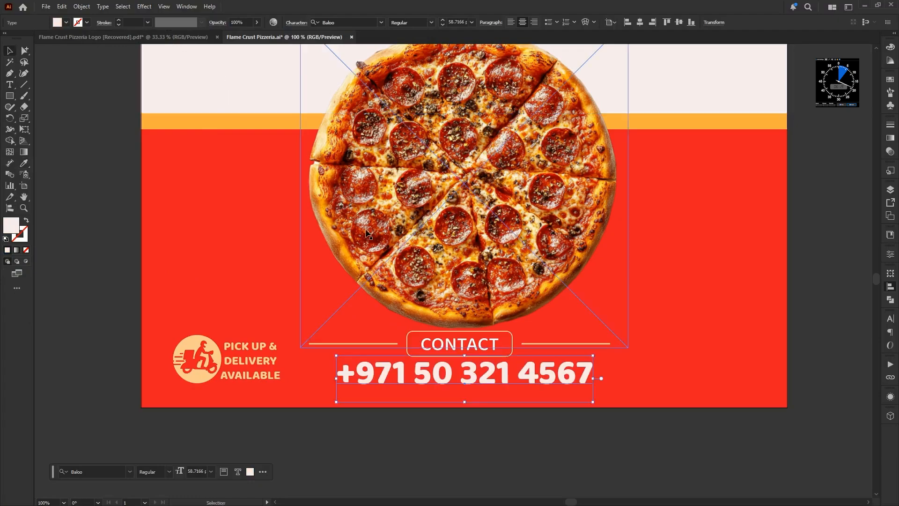
key("ctrl+plus")
left_click_drag(467, 408, 467, 424)
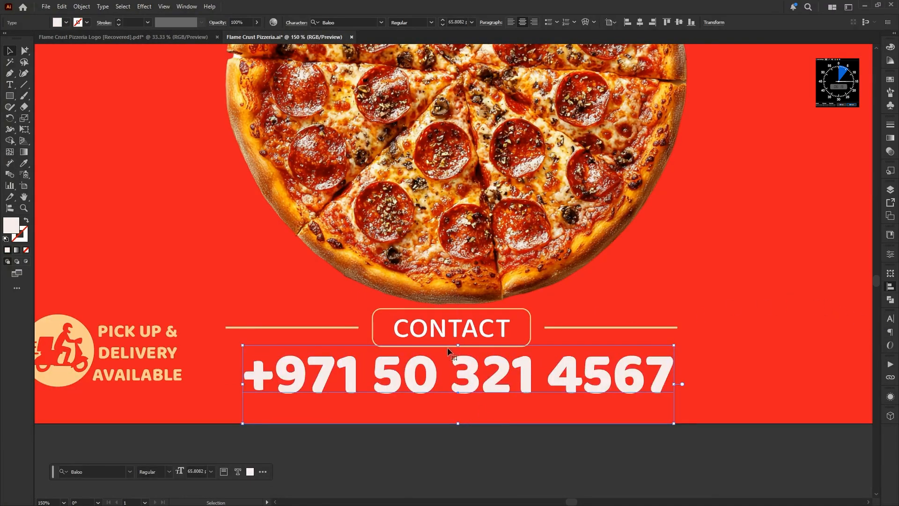
Step: Shear the phone number with Free Transform into a forward slant and center it horizontally on the artboard
key("e")
left_click_drag(458, 345, 464, 345)
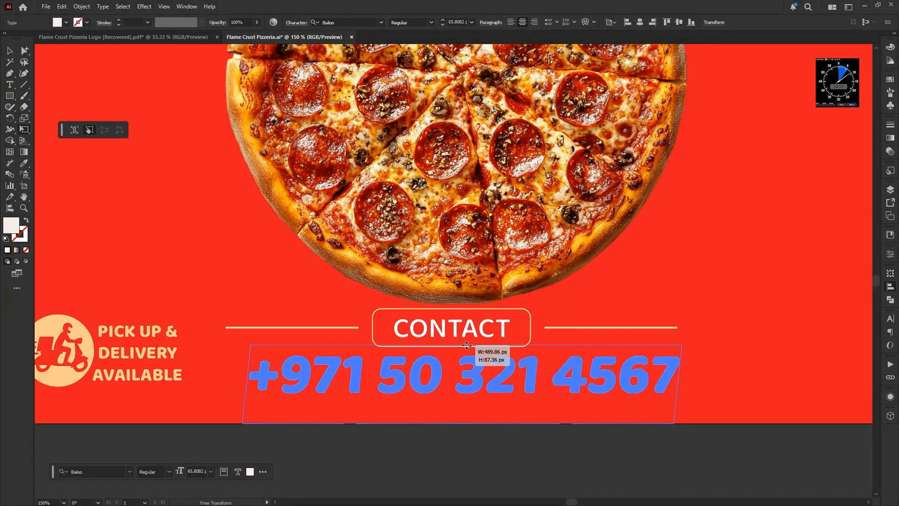
left_click_drag(467, 345, 469, 345)
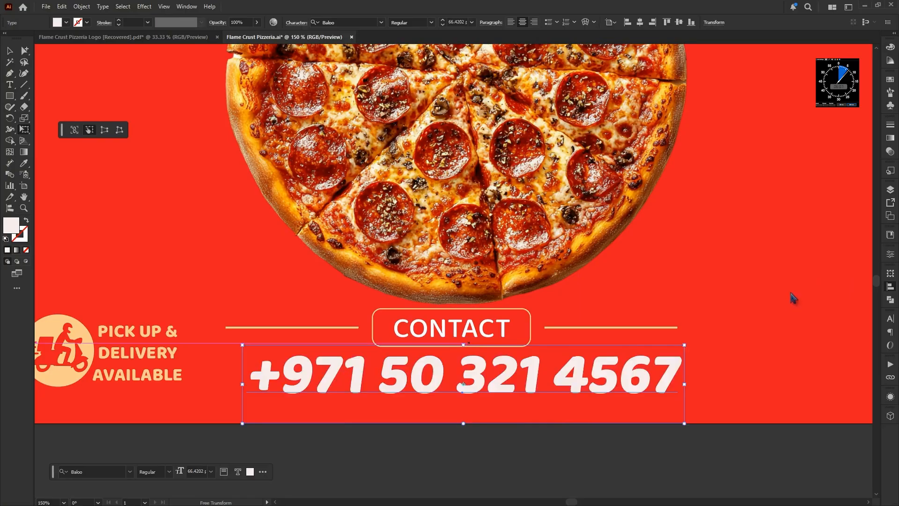
left_click(792, 294)
Step: Draw a small circle about 17 px wide to the right of the contact details, with an off-white outline and no fill
scroll(430, 413, "down", 2)
left_click_drag(567, 442, 560, 415)
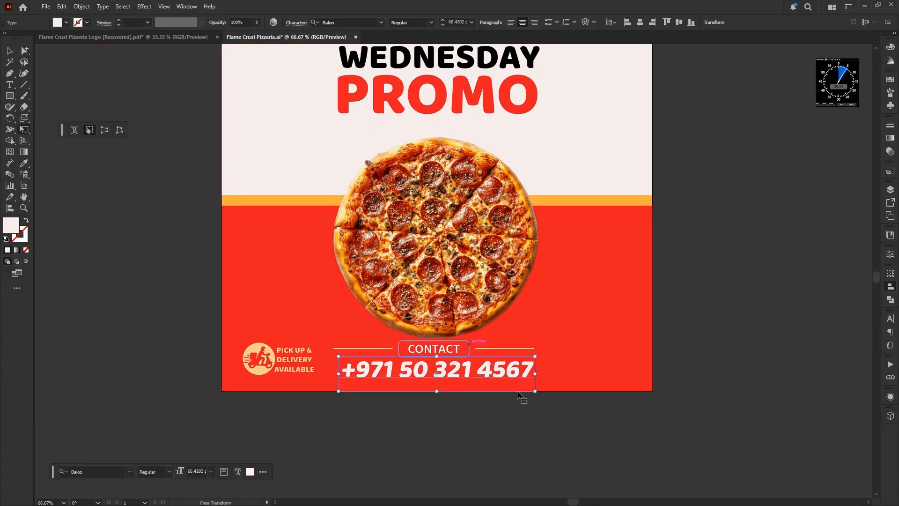
scroll(416, 346, "up", 1)
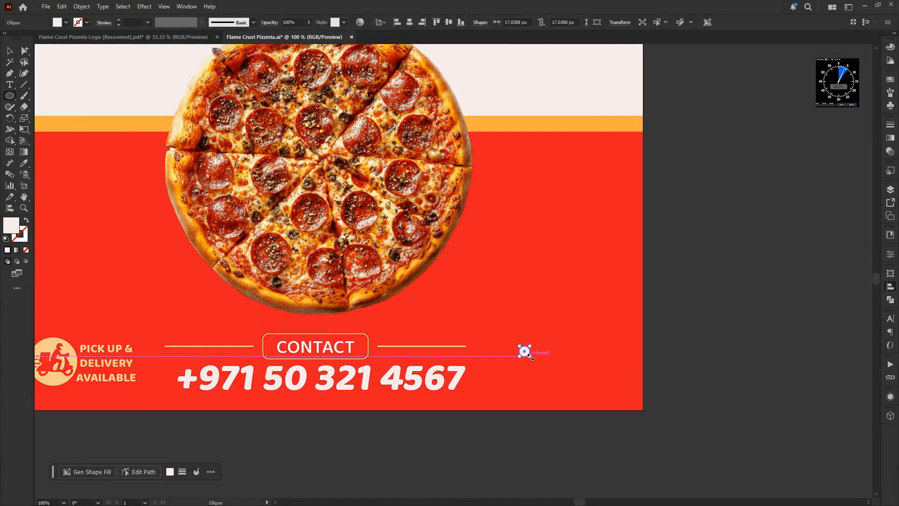
key("v")
scroll(535, 360, "up", 1)
key("shift+x")
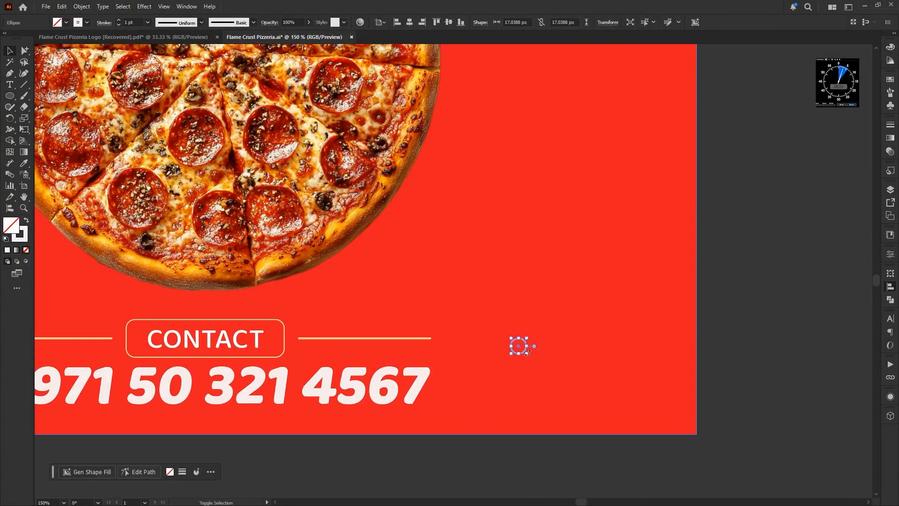
Step: Draw a larger outlined circle about 44 px wide around the small one and align the two circles' centers
key("l")
left_click_drag(502, 326, 542, 366)
key("v")
left_click(524, 352)
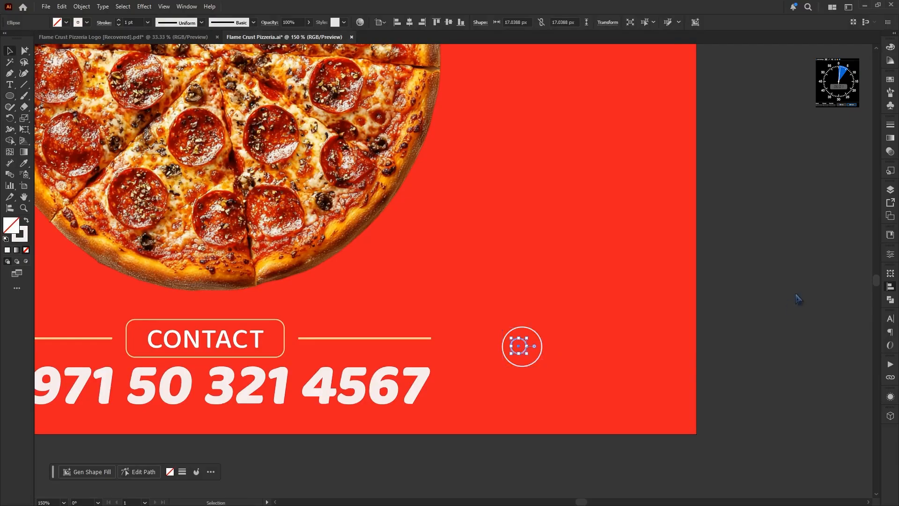
left_click(513, 329, "shift")
left_click(791, 294)
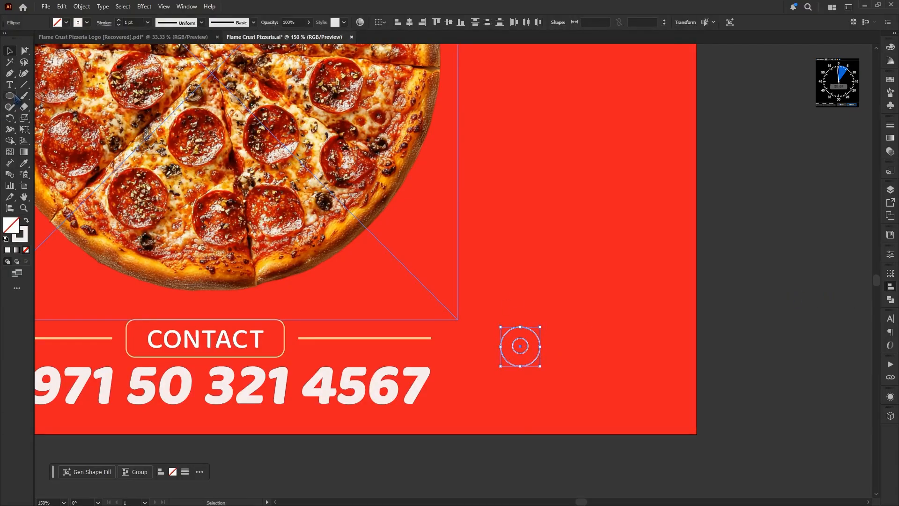
Step: Draw a downward-pointing triangle about 39 × 34 px overlapping the lower part of the larger circle
left_click(41, 136)
left_click_drag(512, 361, 526, 375)
key("Down")
key("Down")
key("Down")
key("v")
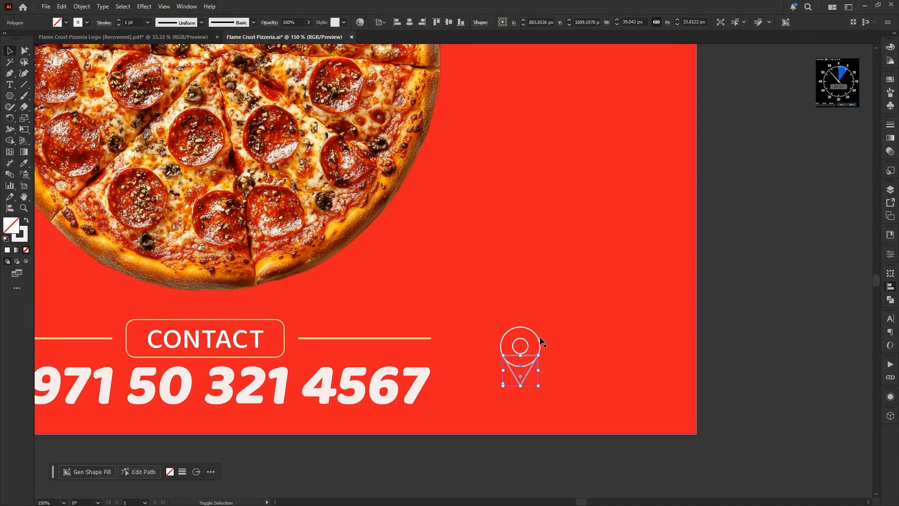
Step: Merge the triangle and the large circle with Shape Builder into a map pin, keeping the small circle as its hole
left_click(528, 345, "shift")
key("shift+m")
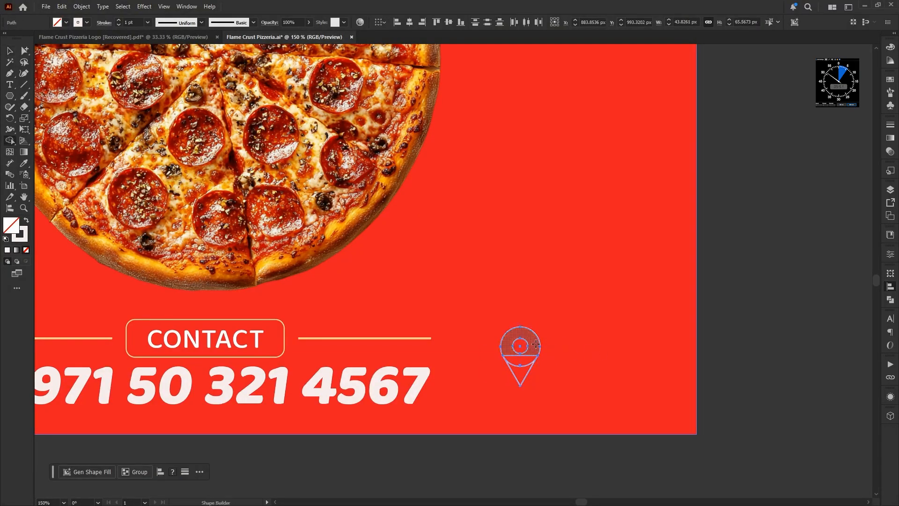
left_click_drag(521, 338, 525, 363)
Step: Draw a flat off-white ellipse about 65 × 30 px around the map pin's tip
key("l")
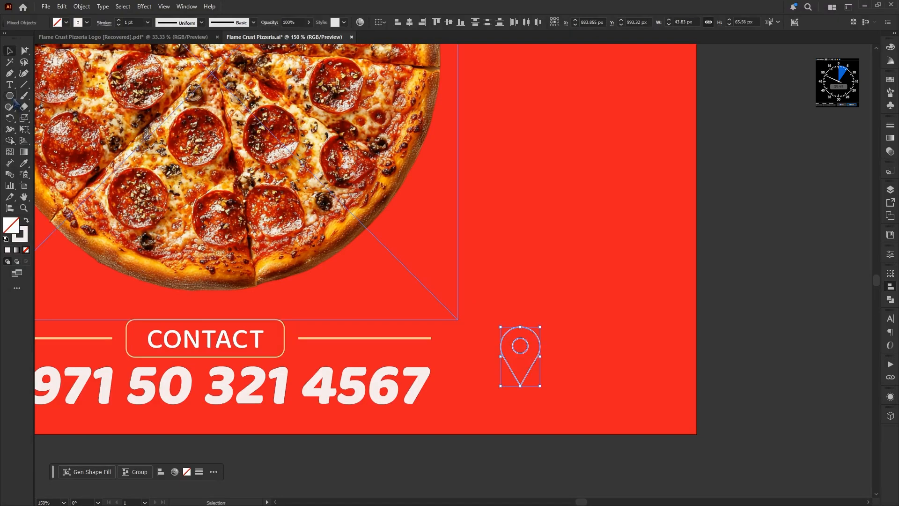
mouse_move(498, 370)
left_mouse_down()
mouse_move(555, 395)
mouse_move(520, 385)
left_mouse_up()
key("v")
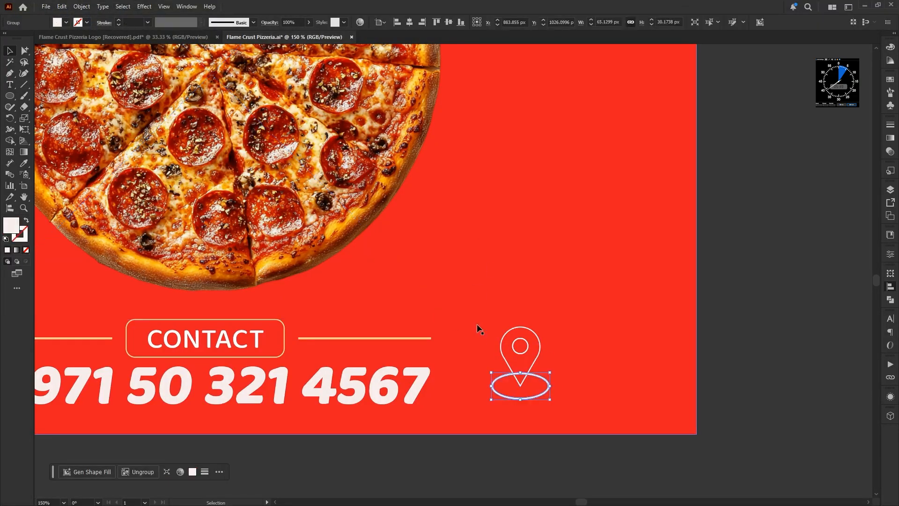
Step: Create a slightly larger outline around the map pin with Offset Path
left_click(535, 367)
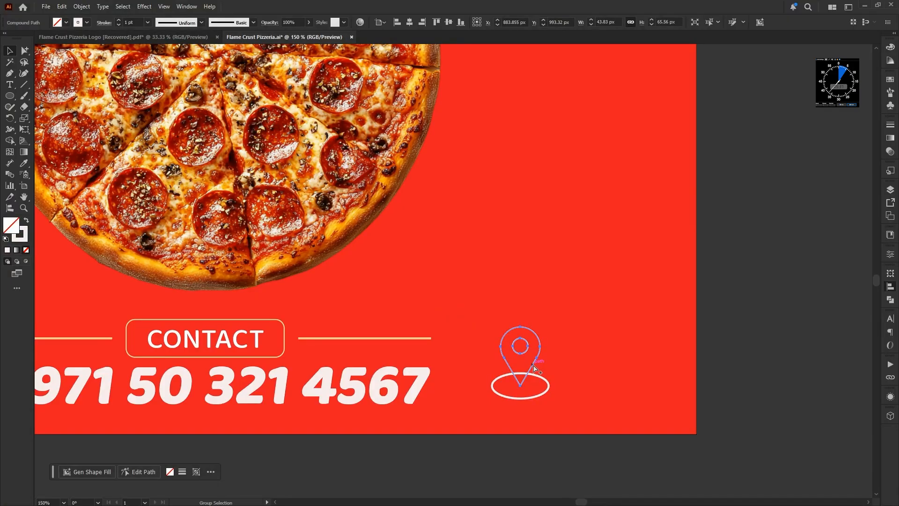
left_click(726, 357)
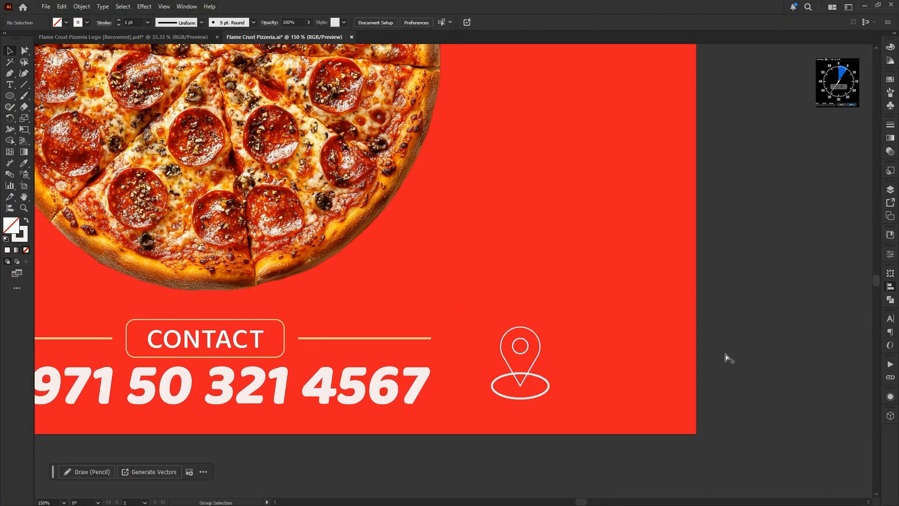
left_click(537, 368)
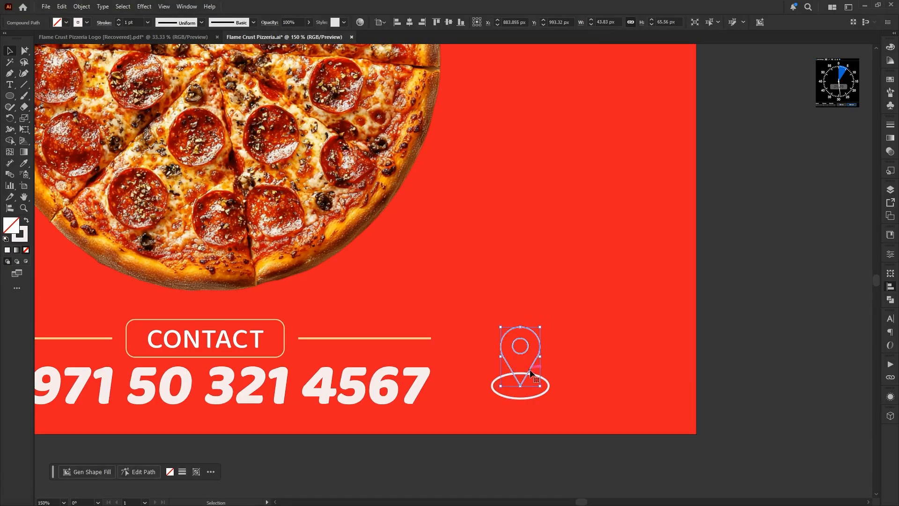
left_click(282, 96)
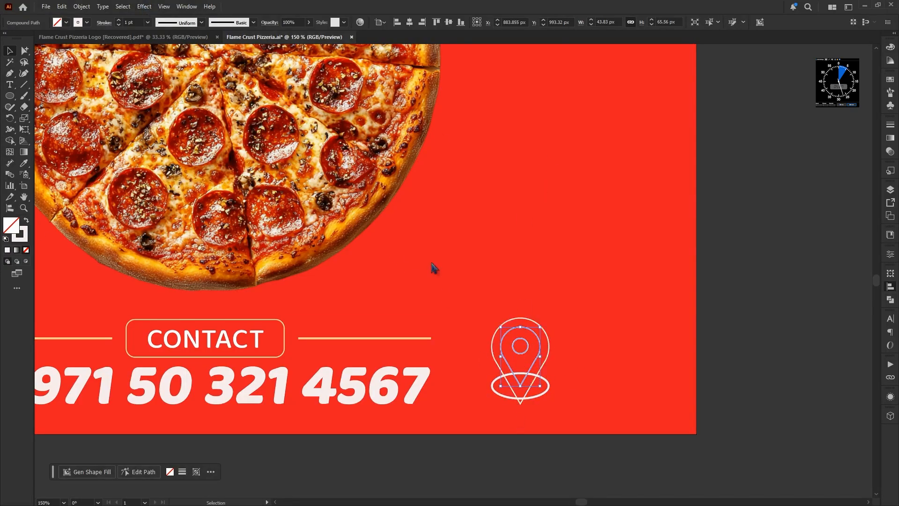
scroll(429, 222, "down", 7)
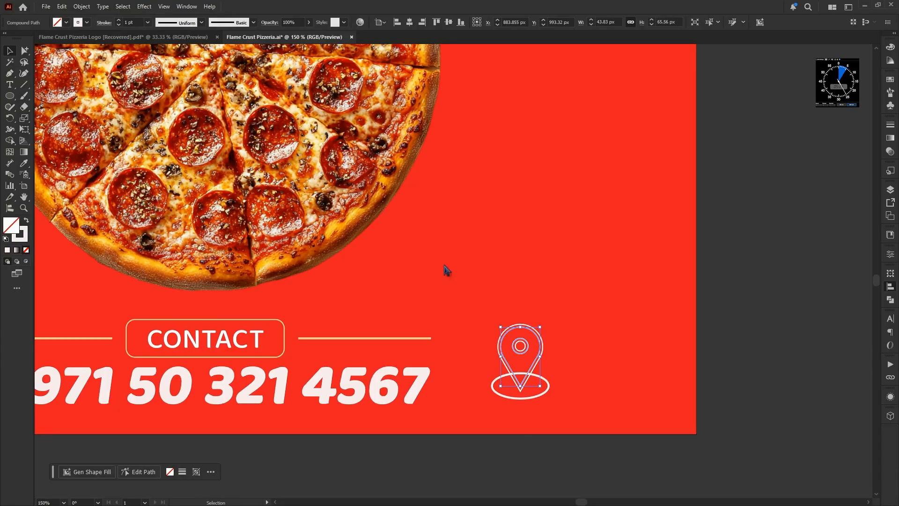
left_click(83, 7)
left_click(118, 131)
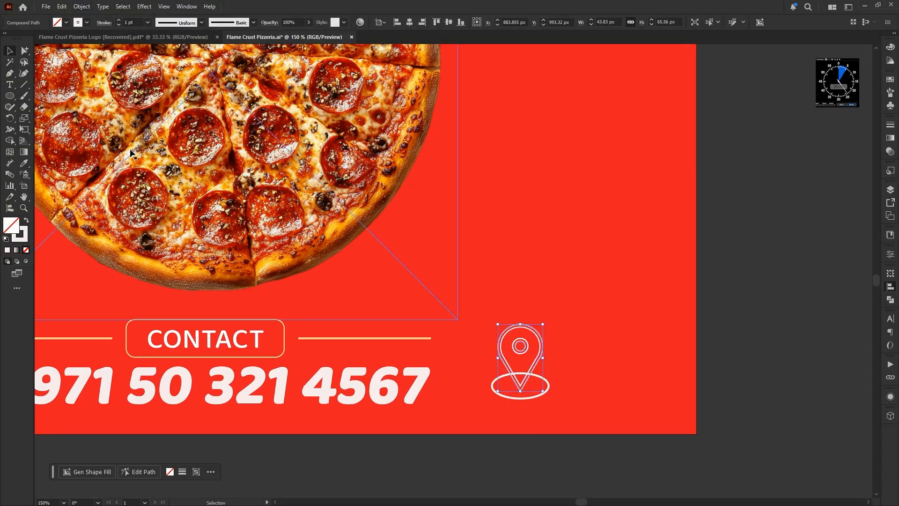
Step: Cut the ellipse and offset outline away around the pin with Shape Builder and set the pin's stroke to 2 pt
left_click(549, 388, "shift")
key("shift+m")
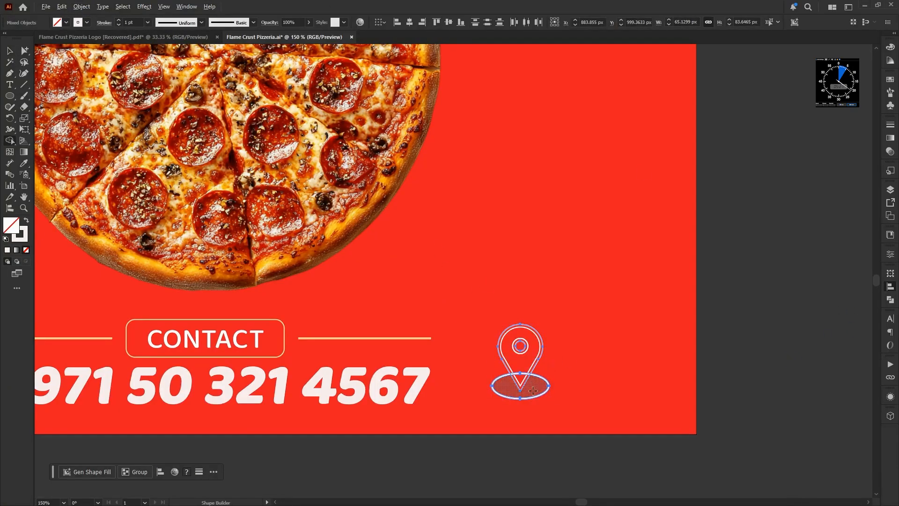
left_click_drag(532, 391, 520, 358)
key("v")
left_click(719, 366)
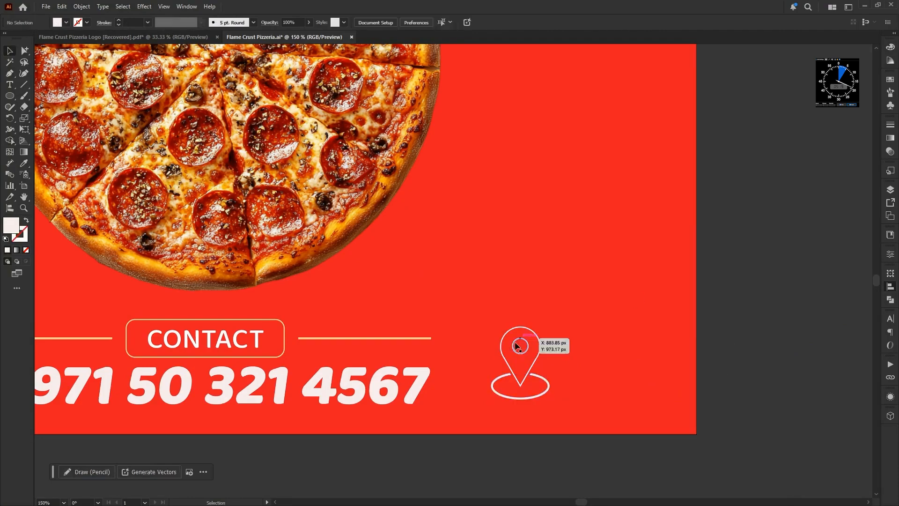
left_click(516, 346)
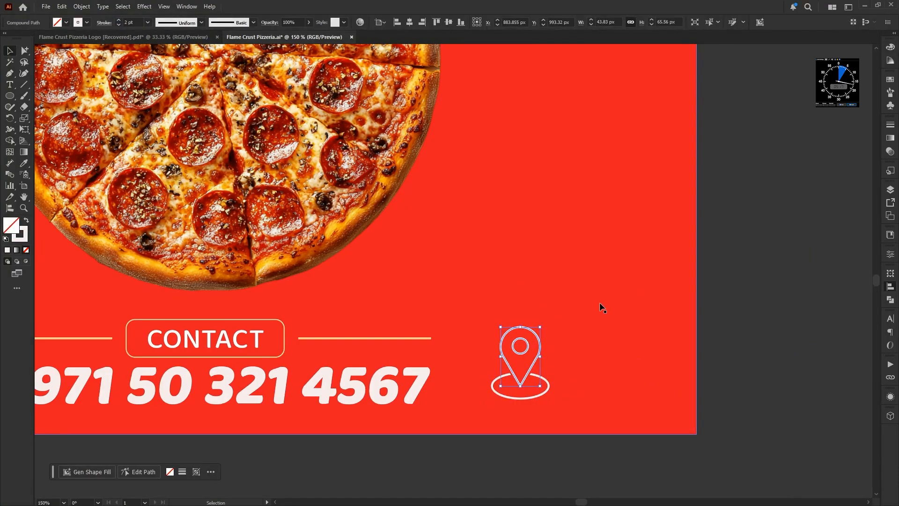
Step: Copy the CONTACT text out of its framed group and place the duplicate beside the map pin
double_click(237, 341)
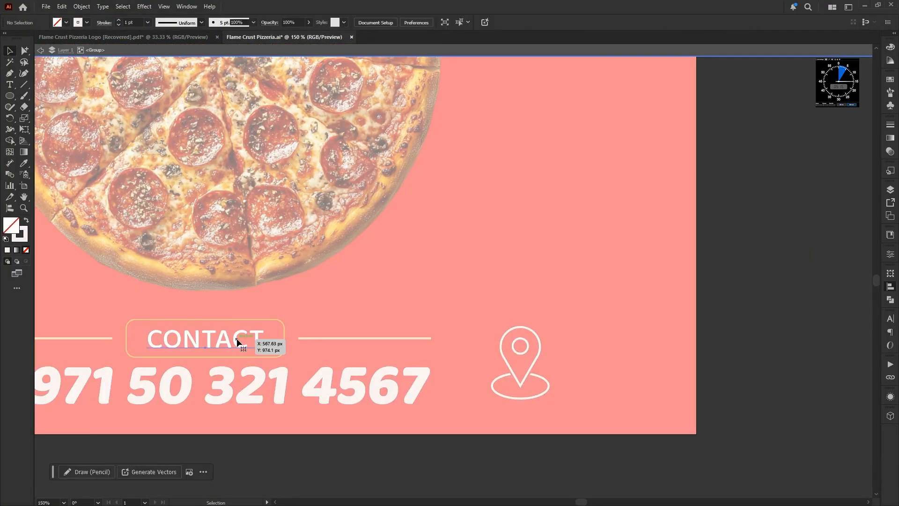
key("ctrl+c")
double_click(608, 346)
key("ctrl+v")
left_click_drag(422, 270, 581, 347)
Step: Replace the duplicated text with "Dubai" and "UAE" on two left-aligned lines
double_click(582, 347)
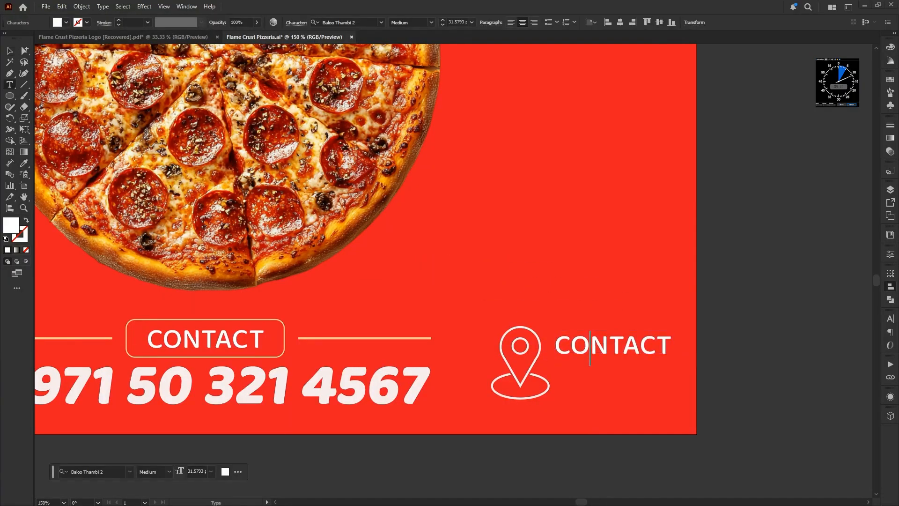
key("ctrl+a")
key("ctrl+v")
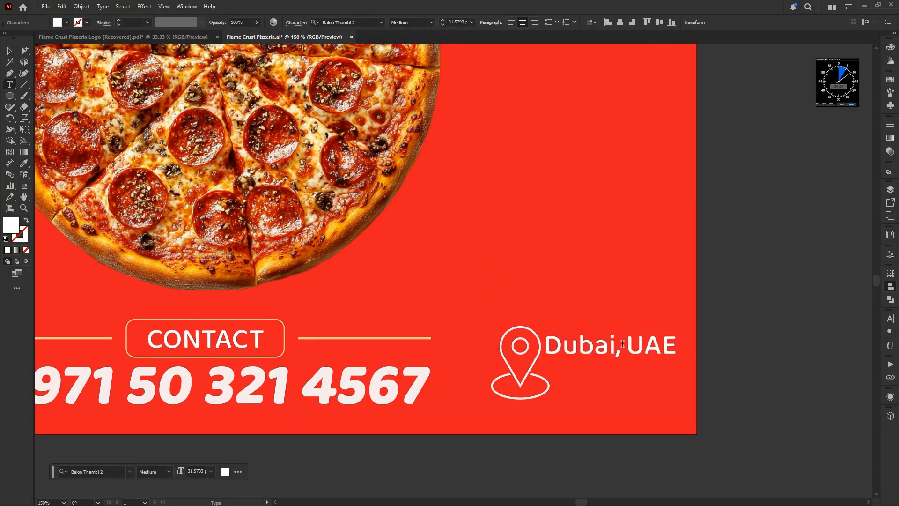
left_click_drag(623, 344, 569, 358)
key("Return")
key("Escape")
left_click(511, 23)
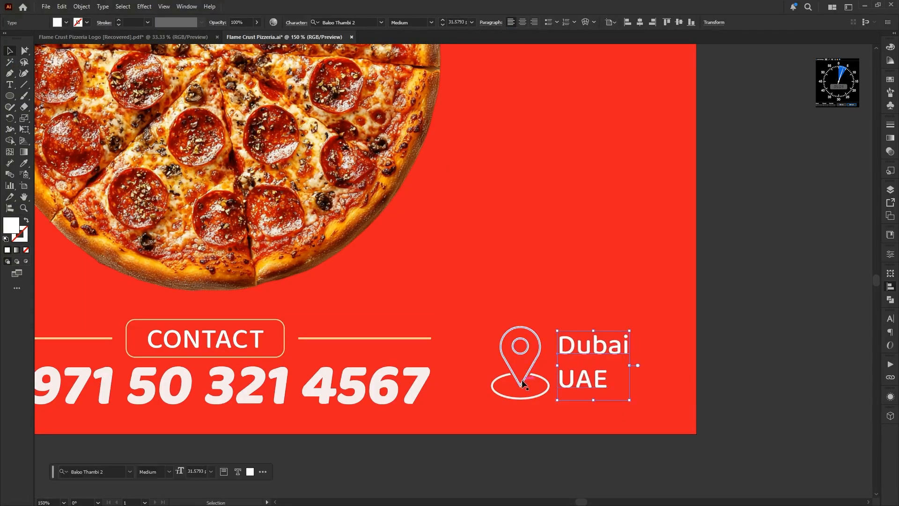
left_click(521, 384)
left_click(515, 399, "shift")
left_click_drag(521, 399, 521, 378)
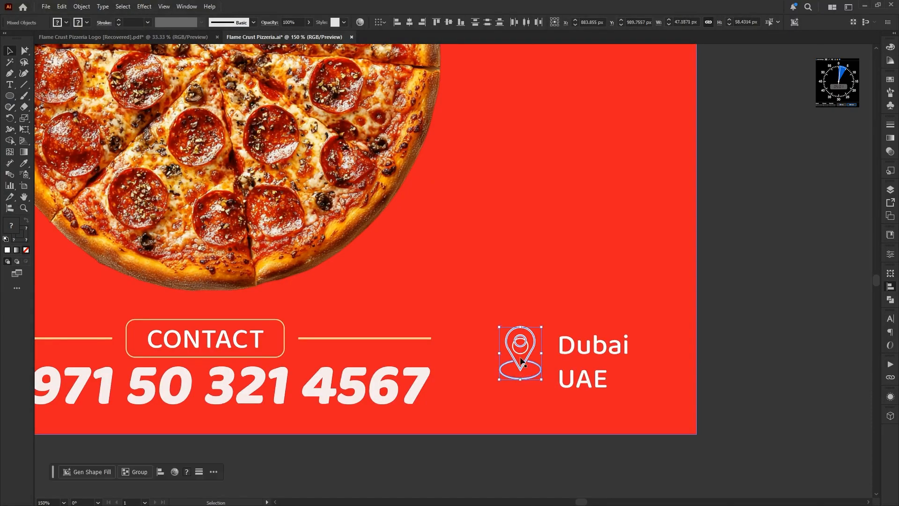
left_click(521, 354)
key("ctrl+z")
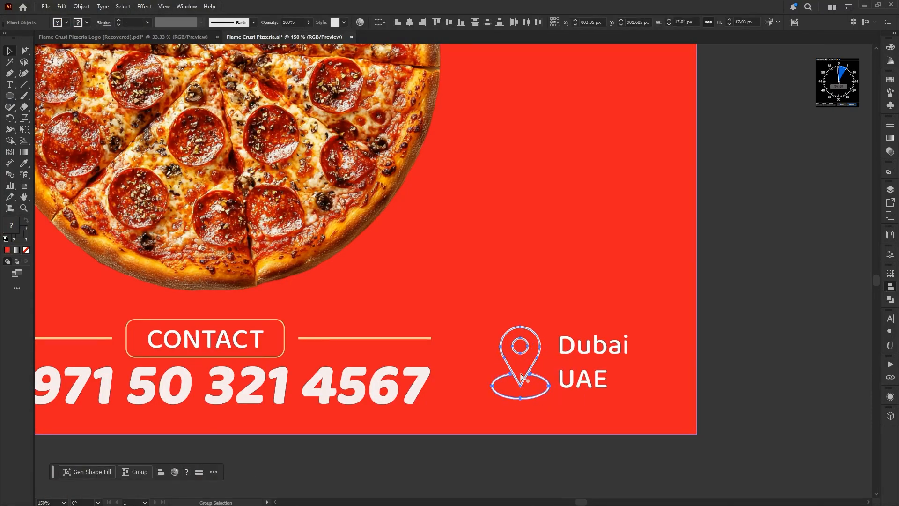
Step: Scale the map pin and its ellipse together down to about 34 × 42 px beside the Dubai UAE text and ungroup them
left_click(522, 381)
left_click(588, 461)
left_click(516, 328)
left_click(525, 374, "shift")
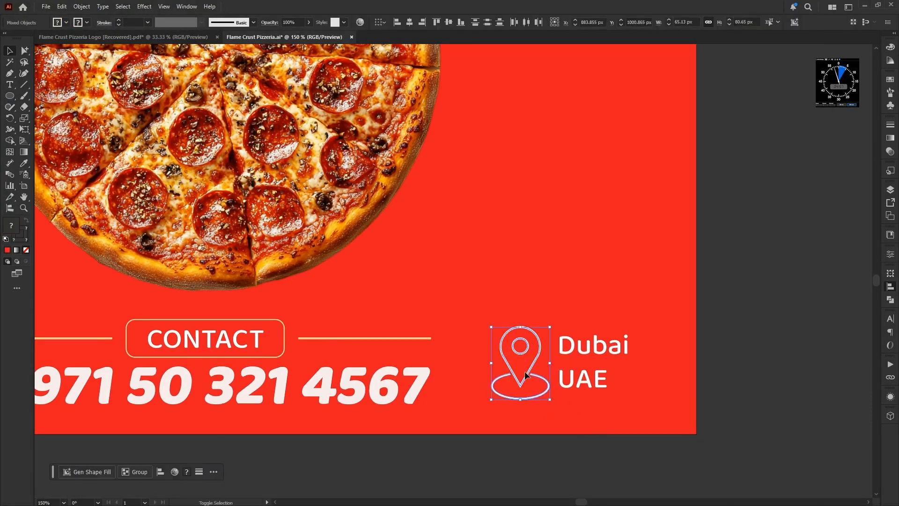
left_click(523, 354)
key("ctrl+z")
key("ctrl+z")
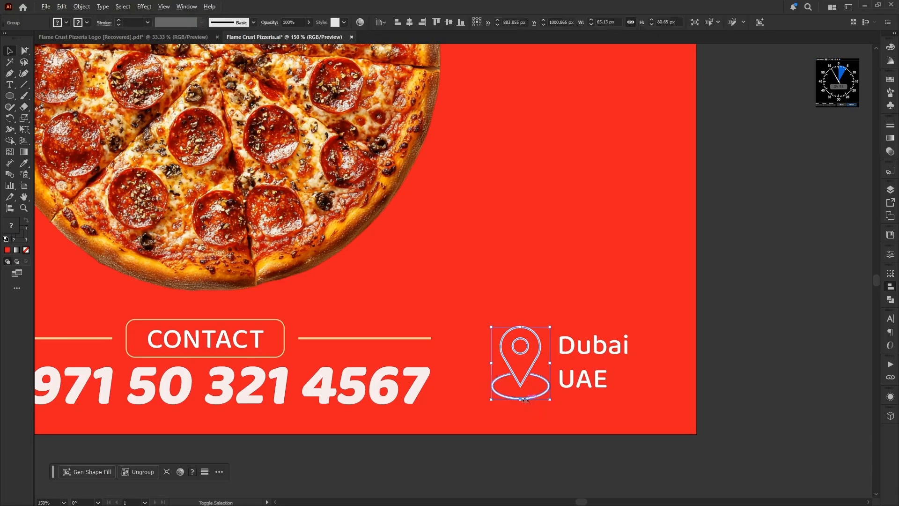
left_click_drag(521, 399, 533, 370)
key("ctrl+shift+g")
key("ctrl+shift+a")
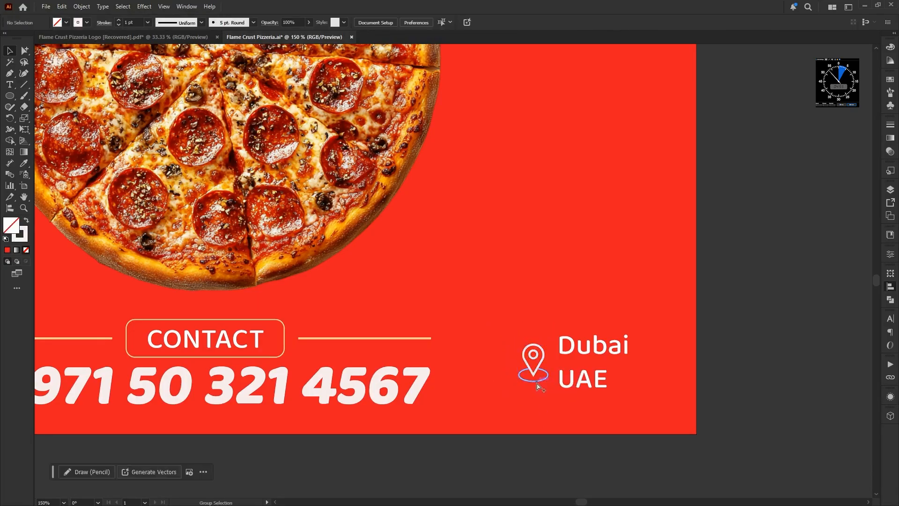
Step: Give the ellipse under the map pin a 1 pt stroke
left_click(538, 381)
left_click(119, 21)
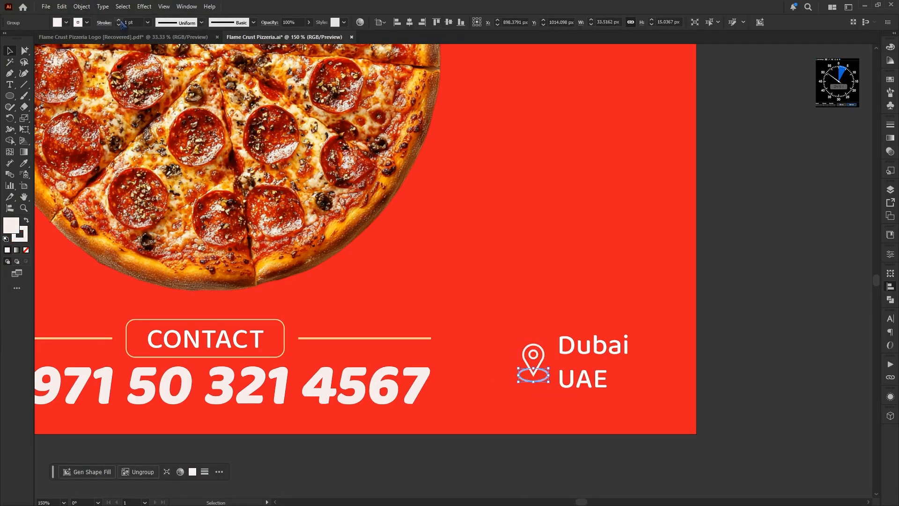
left_click(613, 383)
Step: Tighten the line spacing of the Dubai UAE text and change it to uppercase
left_click(568, 347)
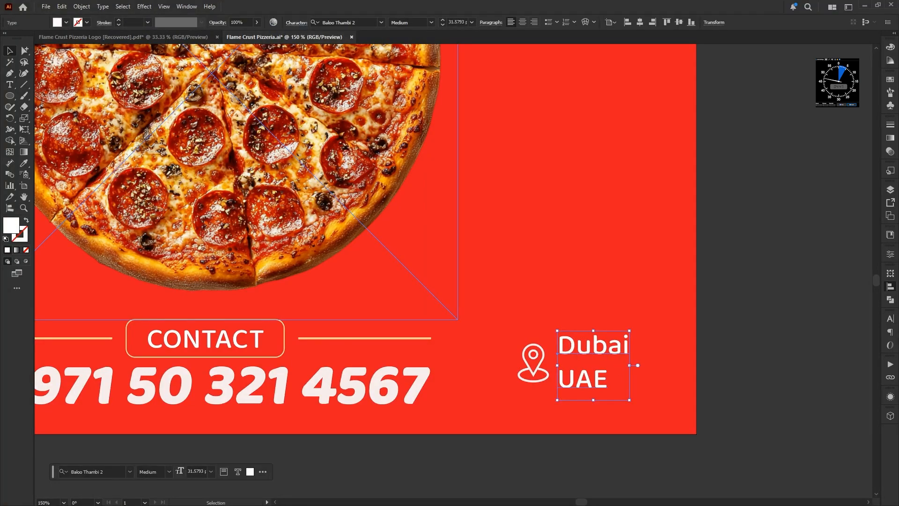
key("alt+Up")
key("alt+Up")
key("alt+Up")
key("alt+Up")
key("alt+Up")
left_click(701, 358)
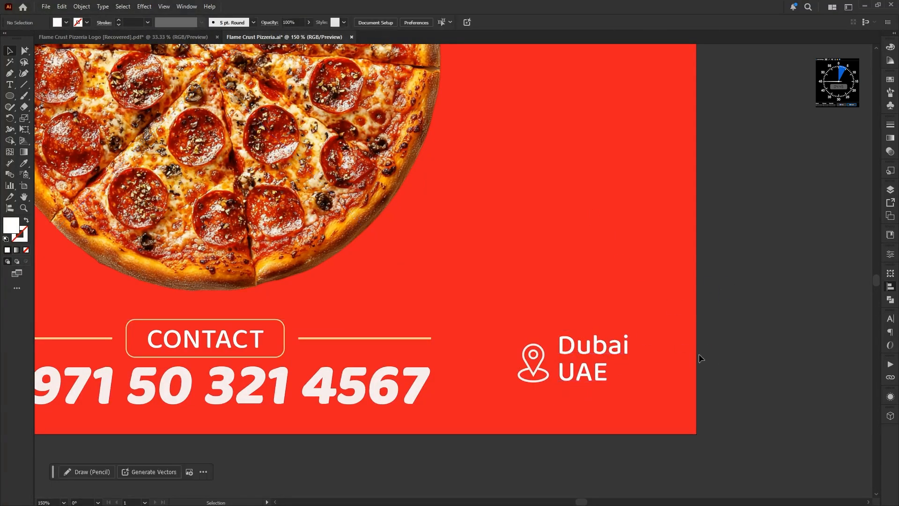
left_click(606, 351)
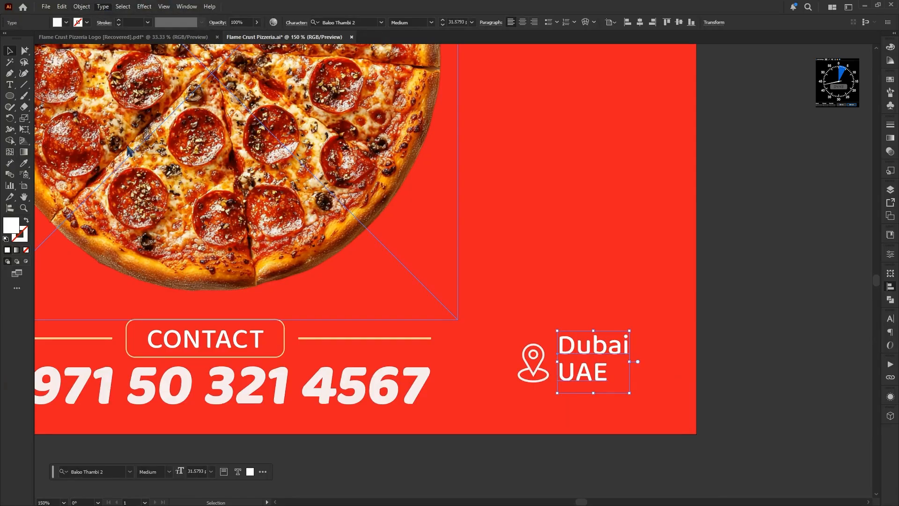
key("ctrl+shift+k")
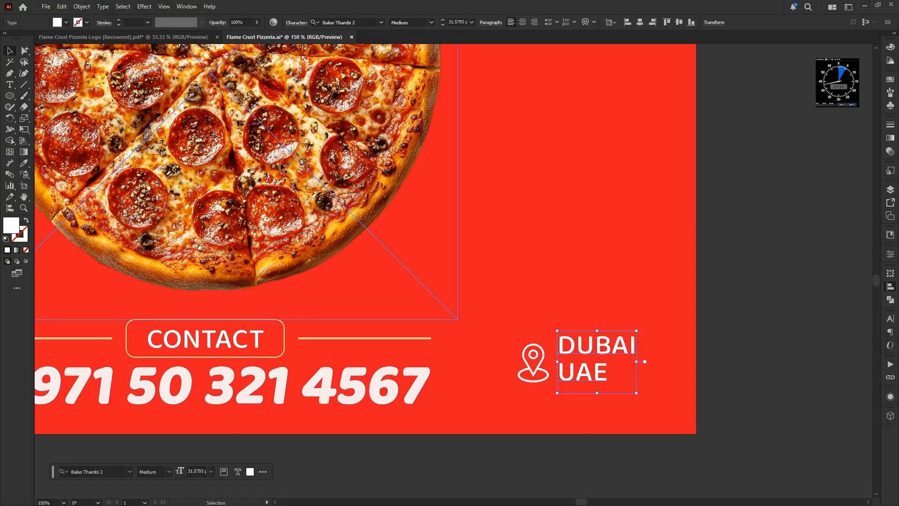
Step: Group the map pin with its ellipse and shift the icon slightly away from the text
left_click(535, 364)
left_click(529, 364)
key("ctrl+0")
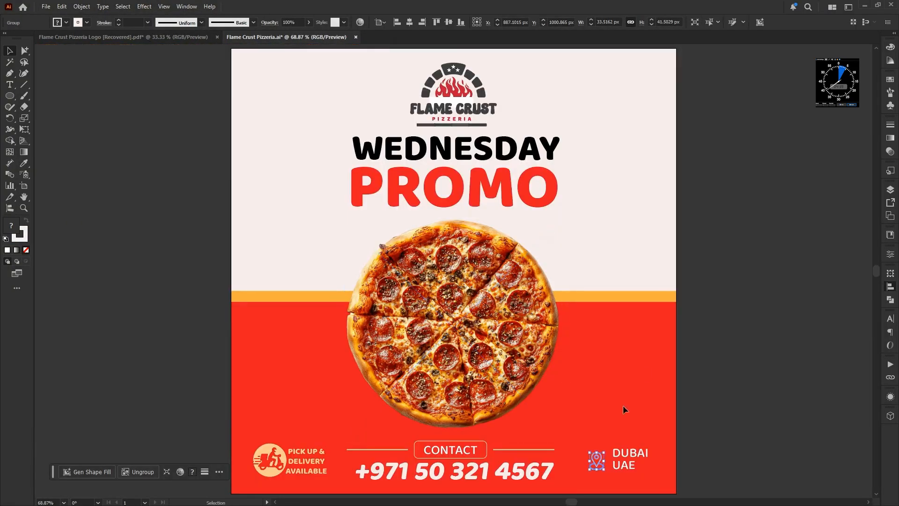
Step: Scale the DUBAI UAE text up to about 34.5 pt
left_click(619, 450)
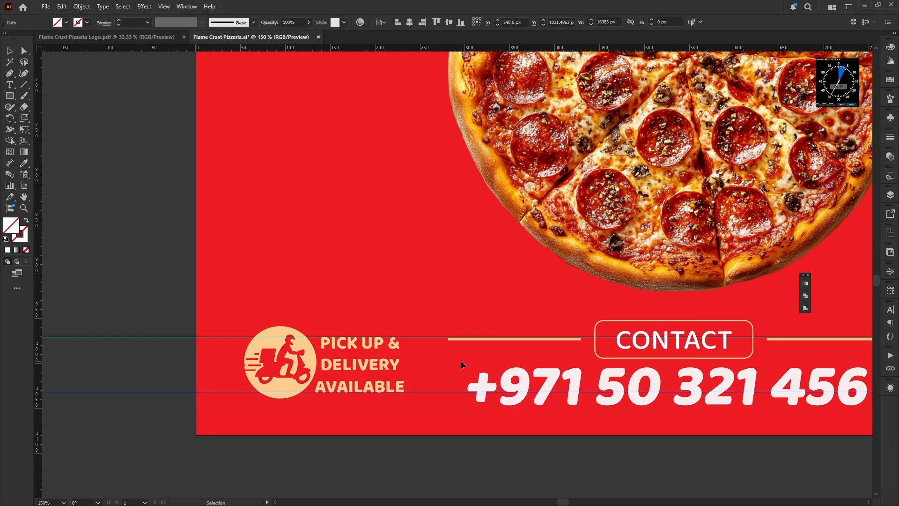
scroll(464, 363, "down", 3)
scroll(526, 358, "up", 6)
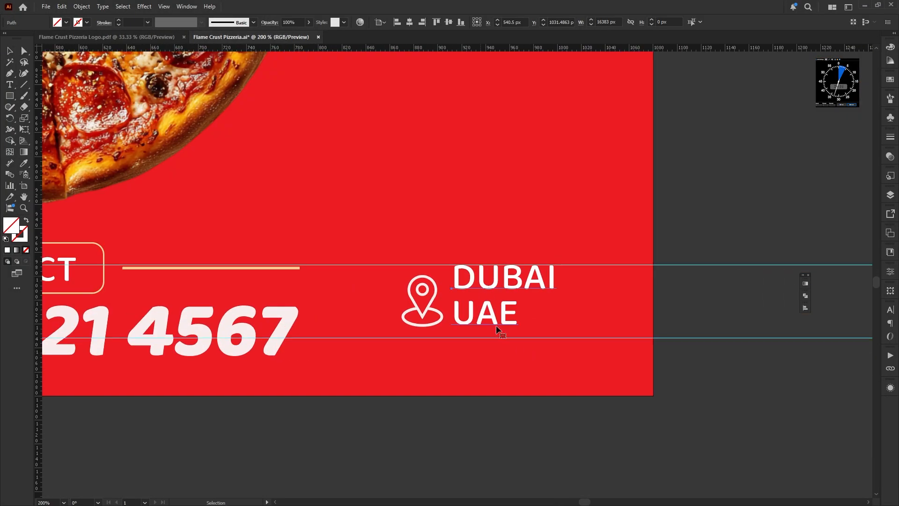
left_click(503, 328)
scroll(711, 324, "down", 1)
left_click_drag(605, 345, 600, 339)
left_click(803, 275)
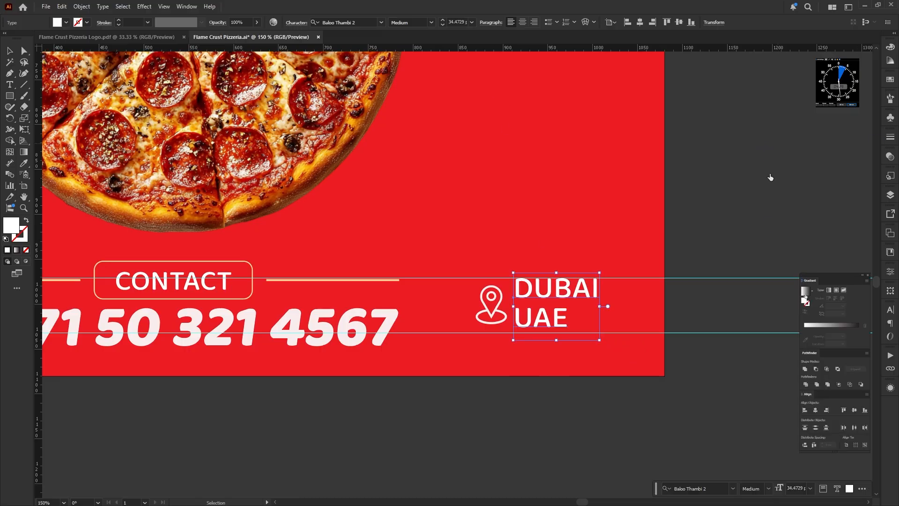
Step: Loosen the line spacing of the DUBAI UAE text and move it slightly farther from the map pin
key("alt+Down")
key("alt+Down")
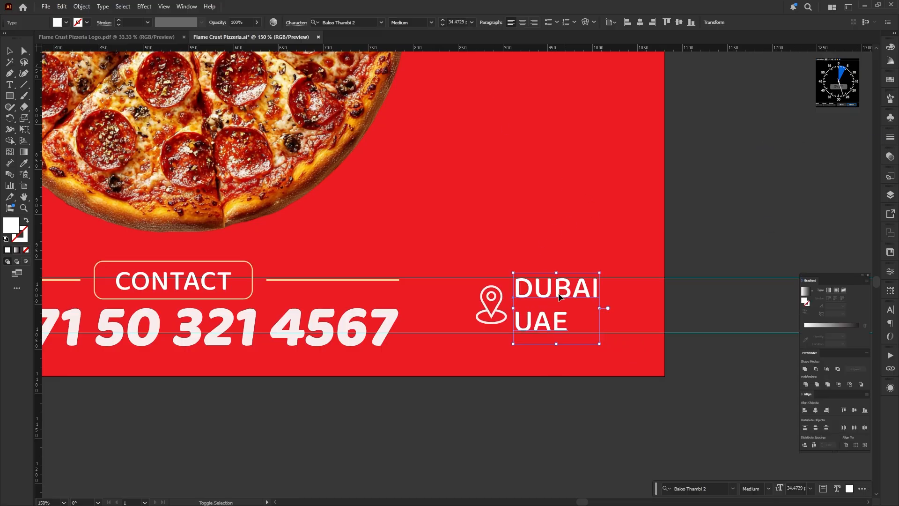
left_click_drag(560, 297, 569, 297)
Step: Enlarge the map pin icon to about 37 × 45 px and recolor it and the DUBAI UAE text in the peach accent color
left_click(493, 294)
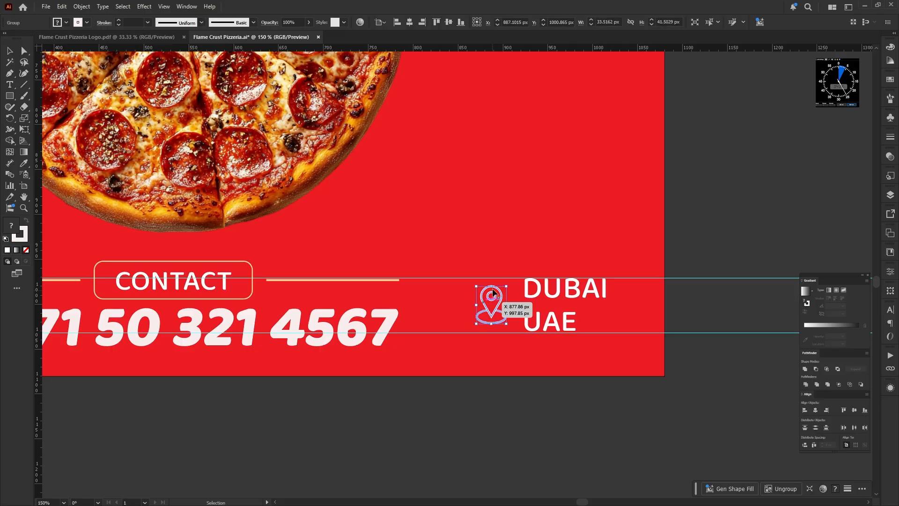
left_click_drag(506, 286, 508, 284)
key("i")
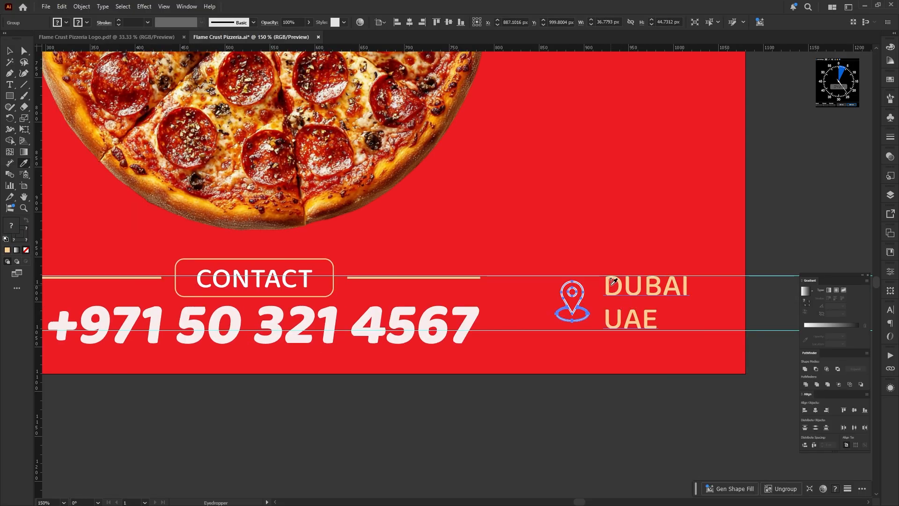
left_click(609, 282)
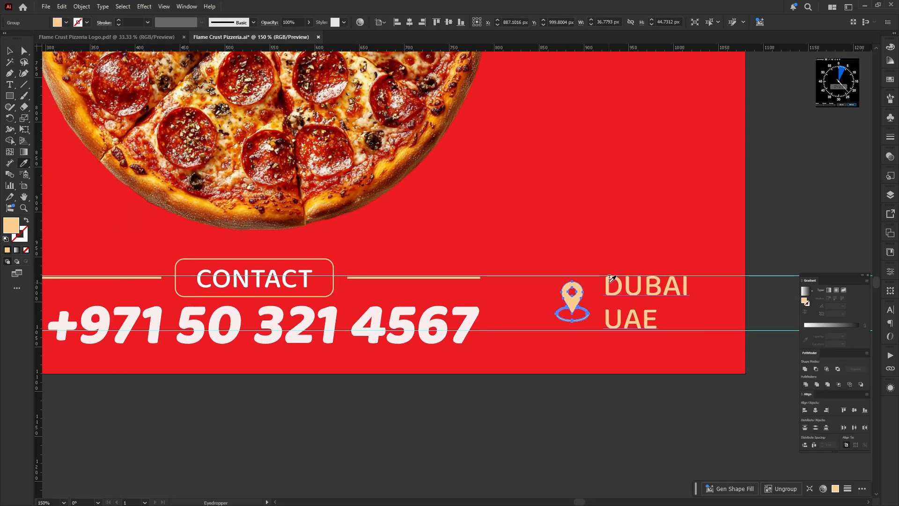
key("v")
left_click(569, 363)
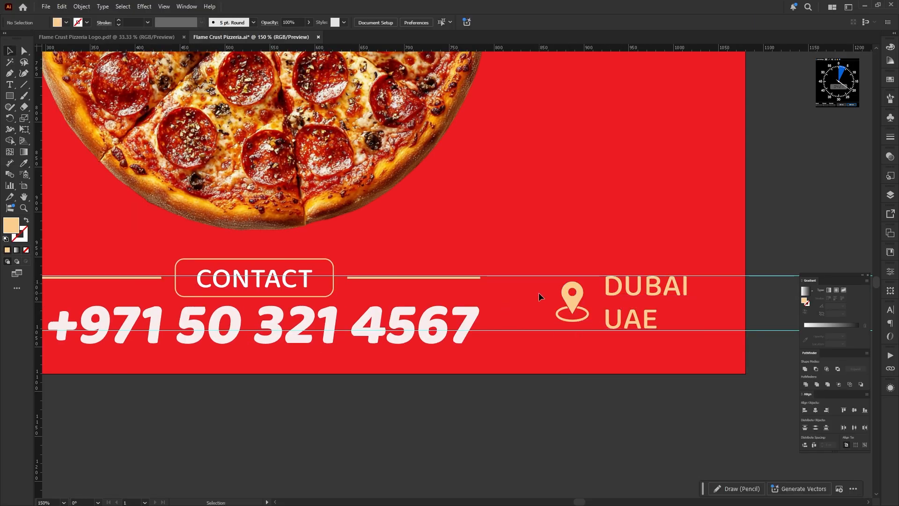
Step: Enlarge the WEDNESDAY PROMO heading slightly and move it up closer to the logo
key("ctrl+0")
left_click_drag(530, 202, 540, 354)
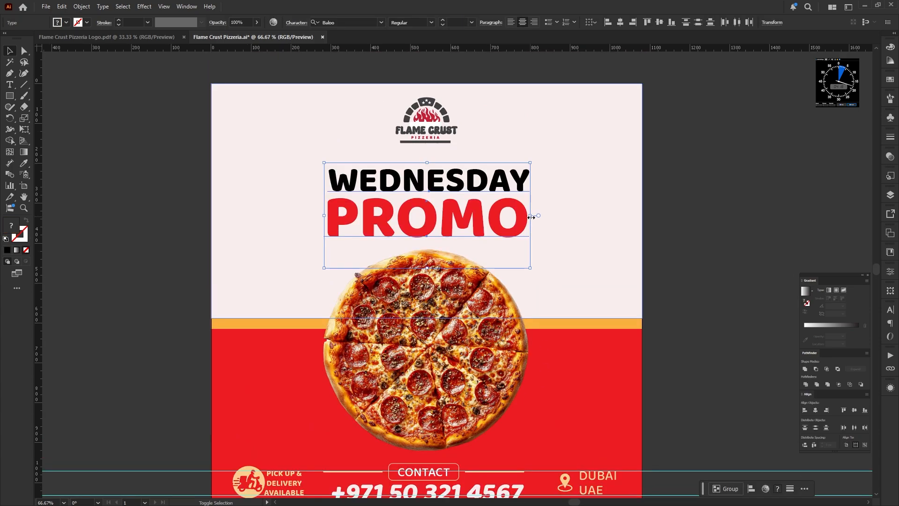
left_click_drag(541, 213, 544, 214)
left_click_drag(431, 188, 431, 182)
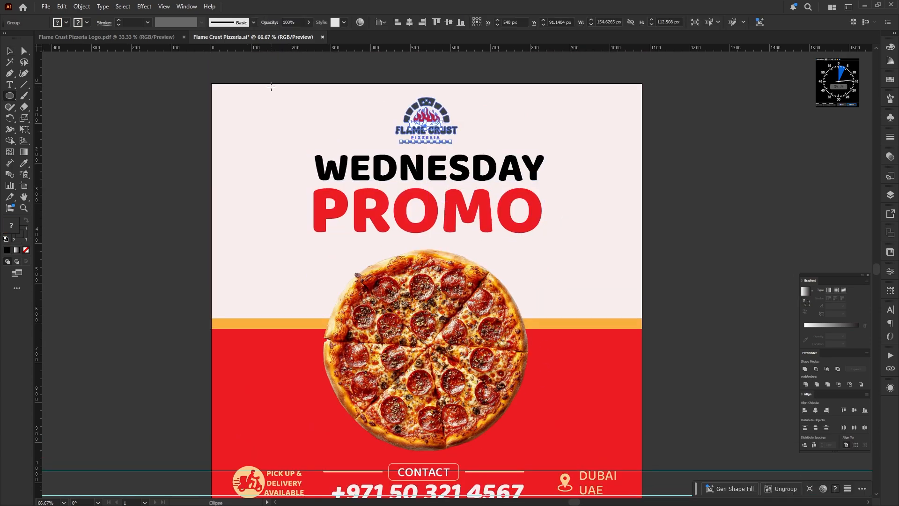
Step: Draw an unfilled, black-outlined ellipse about 1018 × 353 px whose lower arc crosses the word PROMO
mouse_move(239, 70)
left_mouse_down()
mouse_move(501, 121)
mouse_move(643, 211)
left_mouse_up()
key("shift+x")
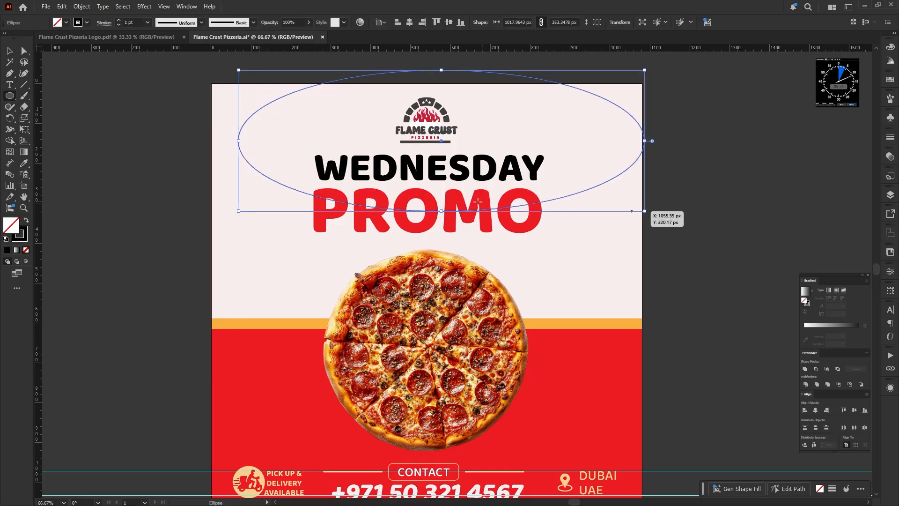
key("v")
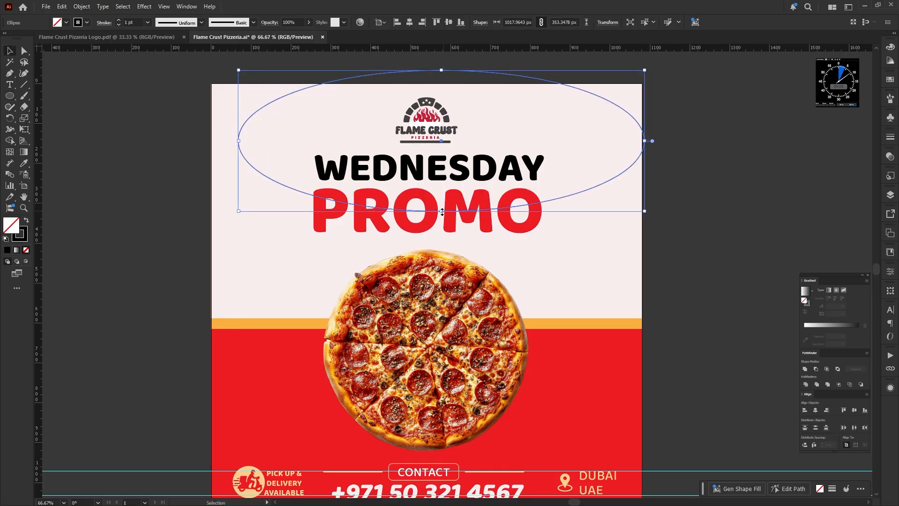
Step: Place a duplicate of the WEDNESDAY and PROMO texts off the artboard's left side and convert the original texts to outlines
left_click(426, 229)
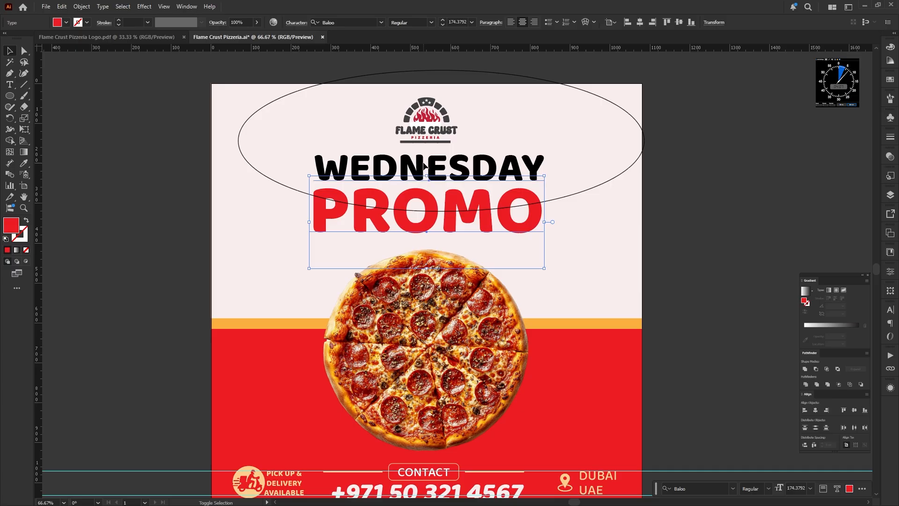
left_click(426, 169, "shift")
left_click_drag(472, 170, 244, 169)
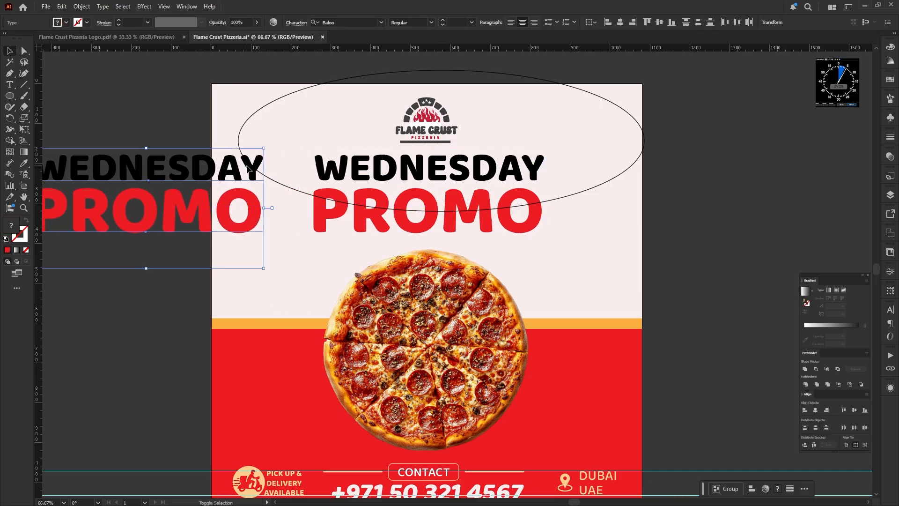
left_click_drag(246, 209, 160, 209)
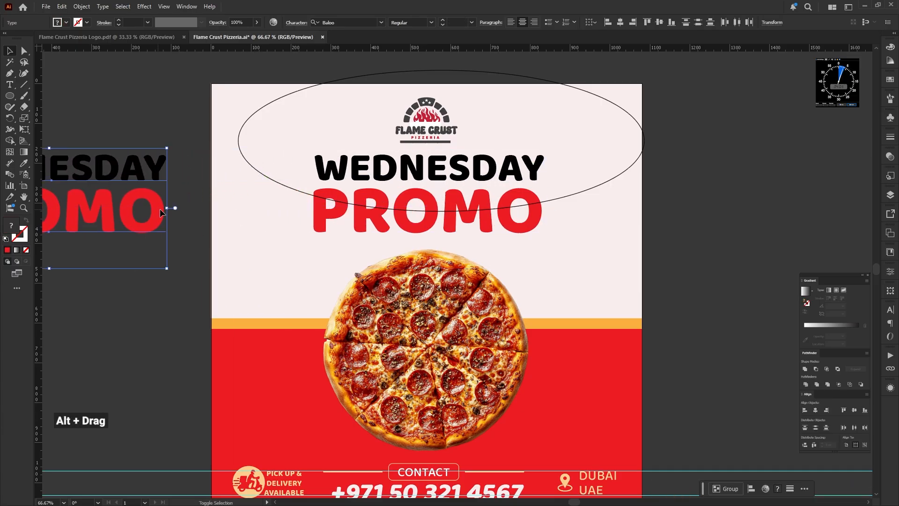
left_click(431, 220)
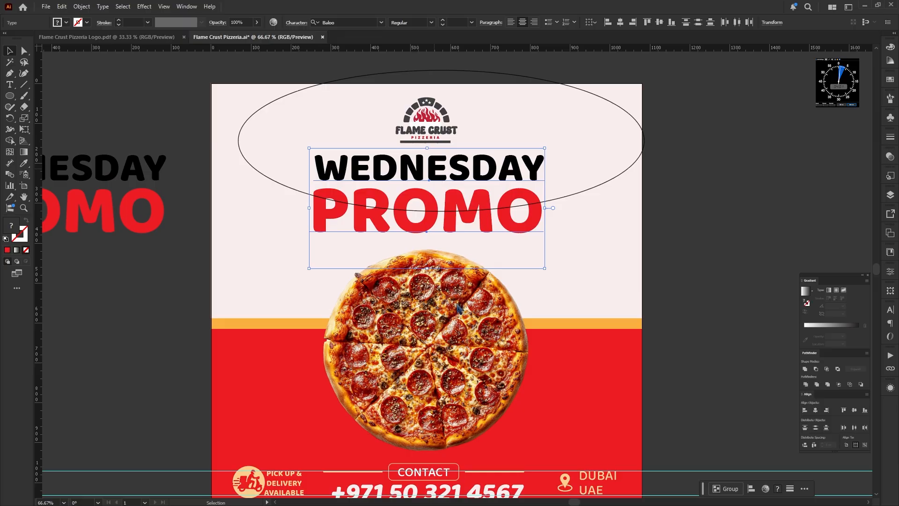
key("ctrl+shift+o")
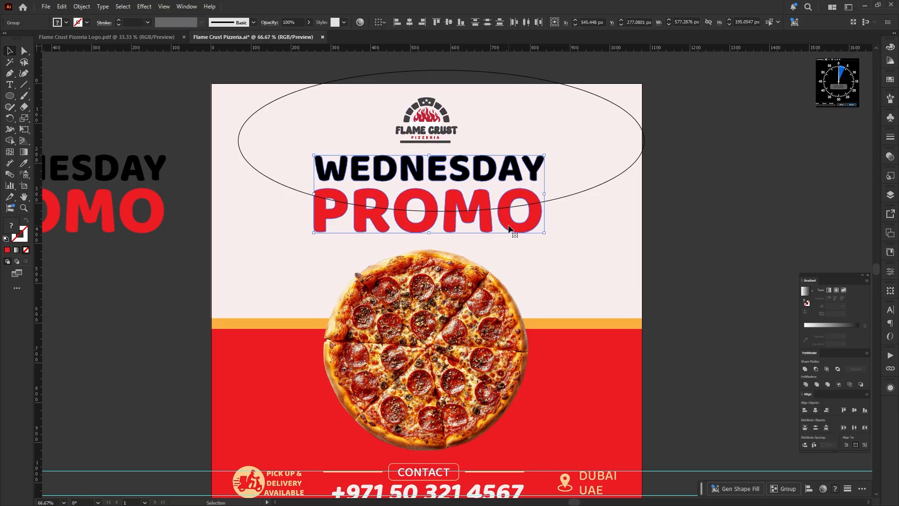
Step: Center the ellipse horizontally on the outlined PROMO, divide the lettering along its curve, and remove the leftover ellipse
left_click(552, 199)
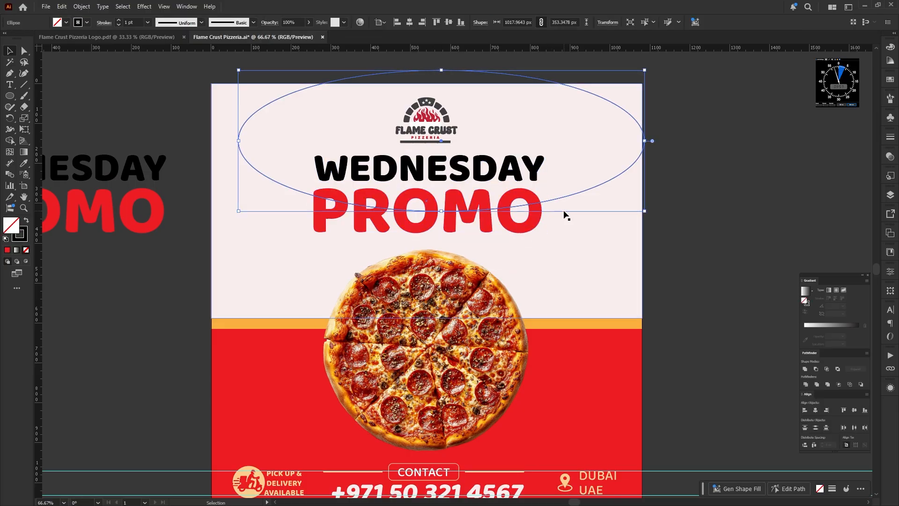
left_click(472, 213, "shift")
left_click(467, 222)
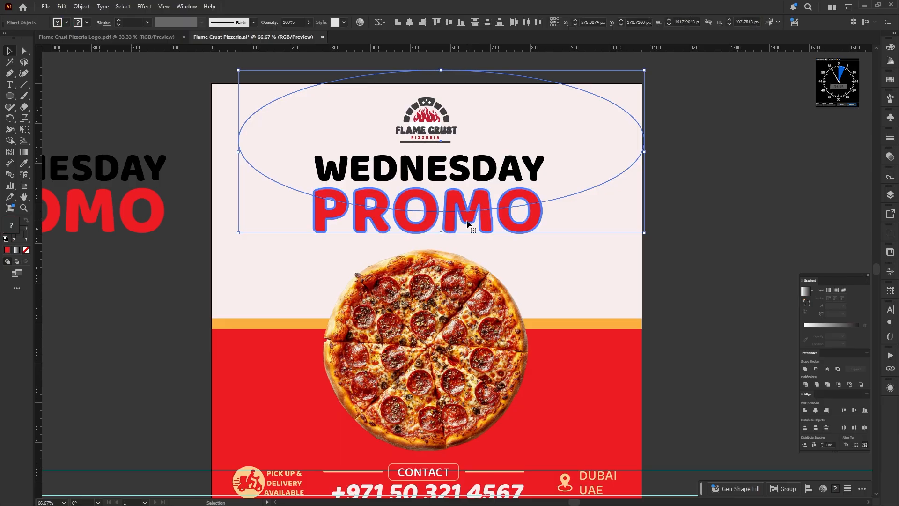
left_click(815, 409)
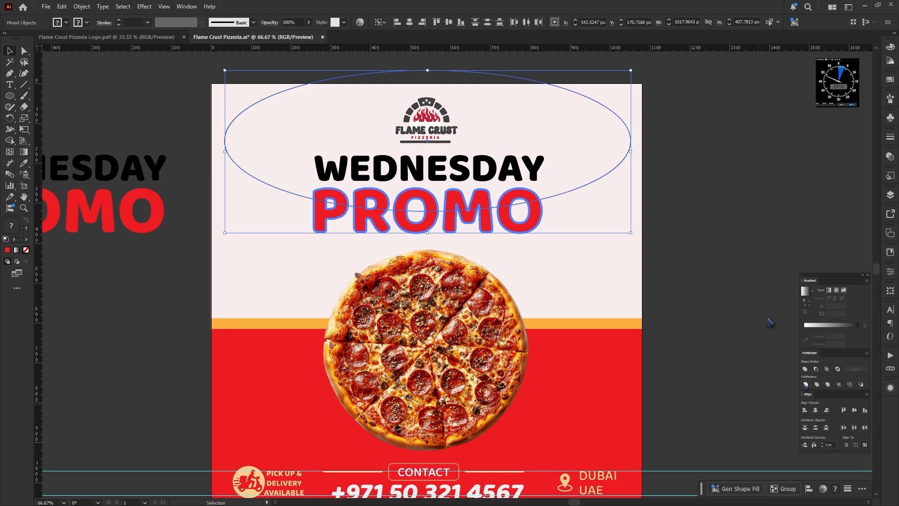
left_click(674, 200)
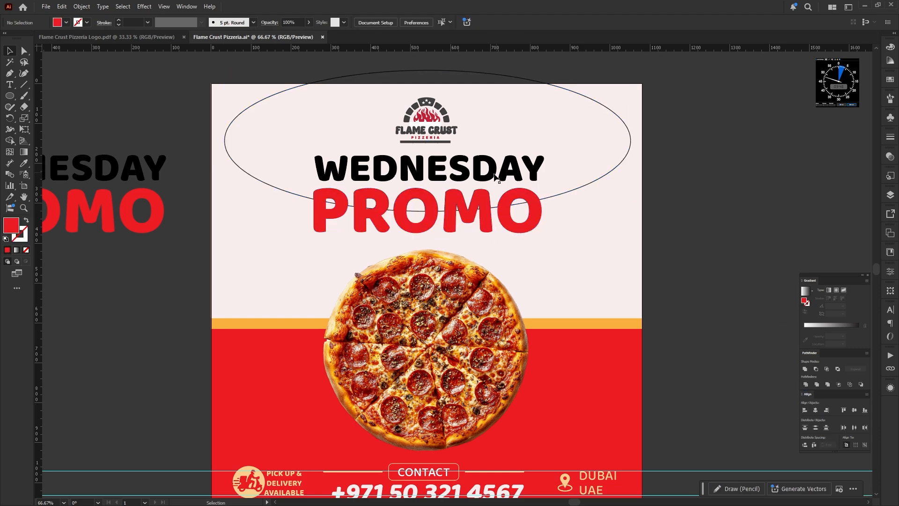
left_click(551, 201)
key("Delete")
key("ctrl+z")
key("ctrl+z")
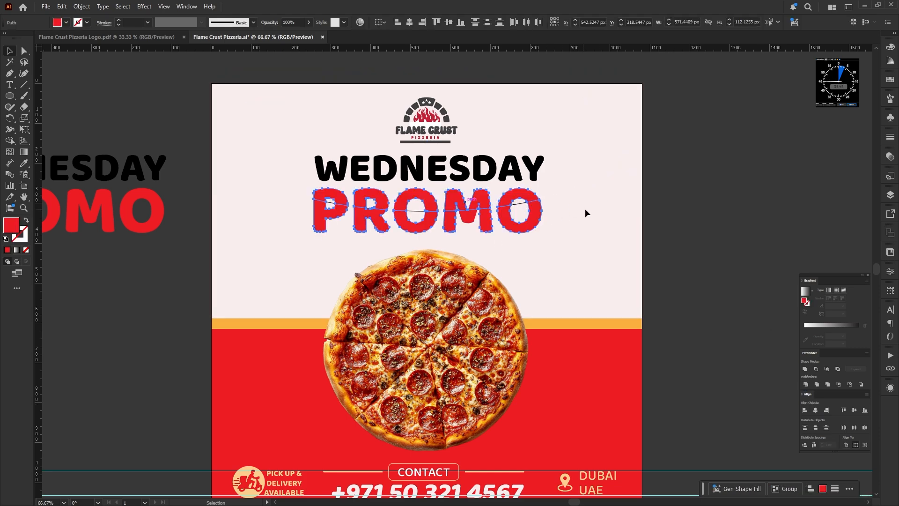
left_click(584, 212)
left_click_drag(570, 235, 241, 213)
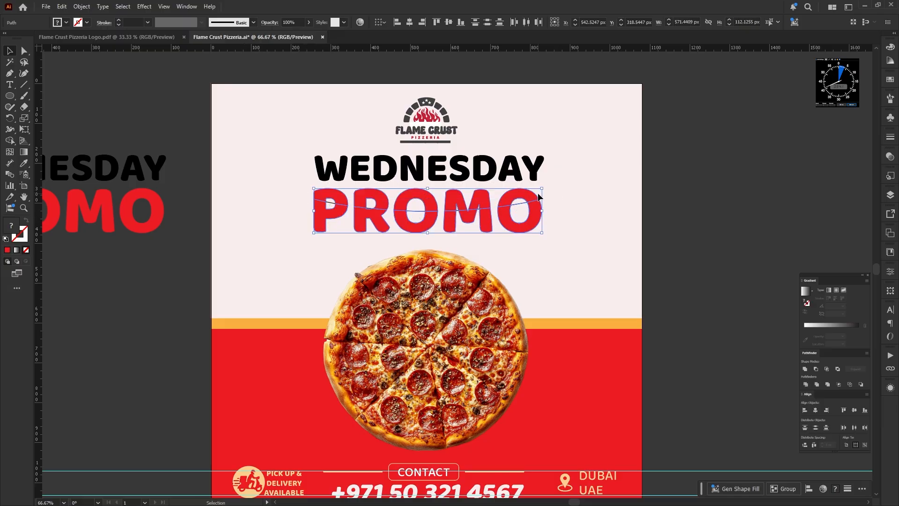
key("Delete")
left_click_drag(303, 195, 583, 226)
key("Delete")
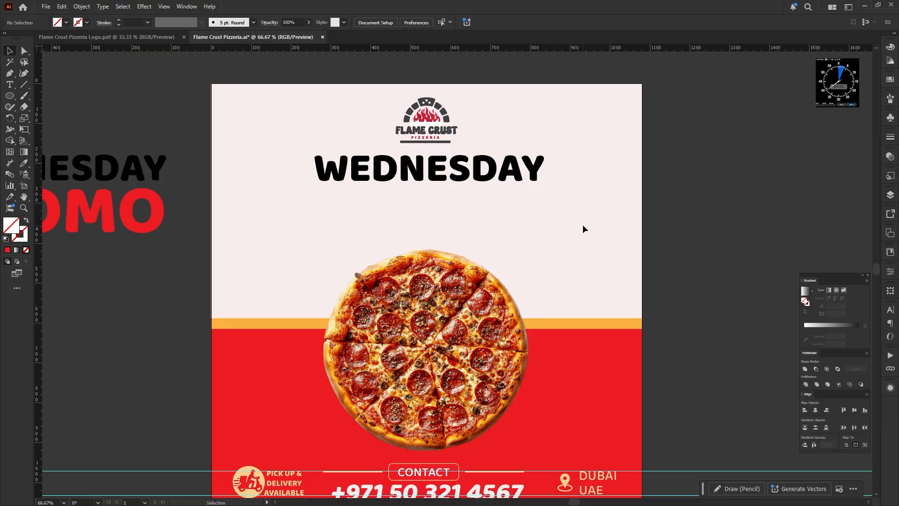
key("ctrl+z")
key("ctrl+z")
Step: Group the PROMO pieces below the curved cut and those above it as two separate groups
left_click(574, 180)
left_click_drag(278, 230, 630, 217)
key("ctrl+g")
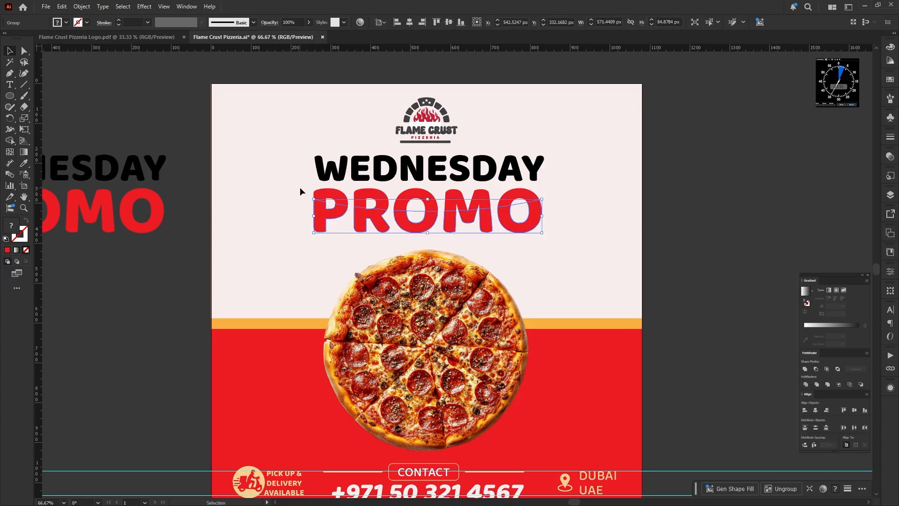
left_click_drag(575, 202, 574, 201)
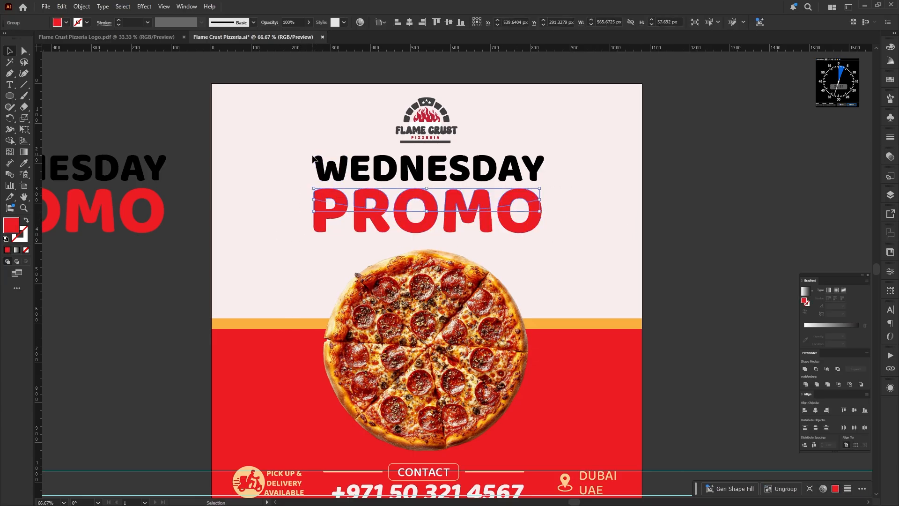
left_click(337, 125)
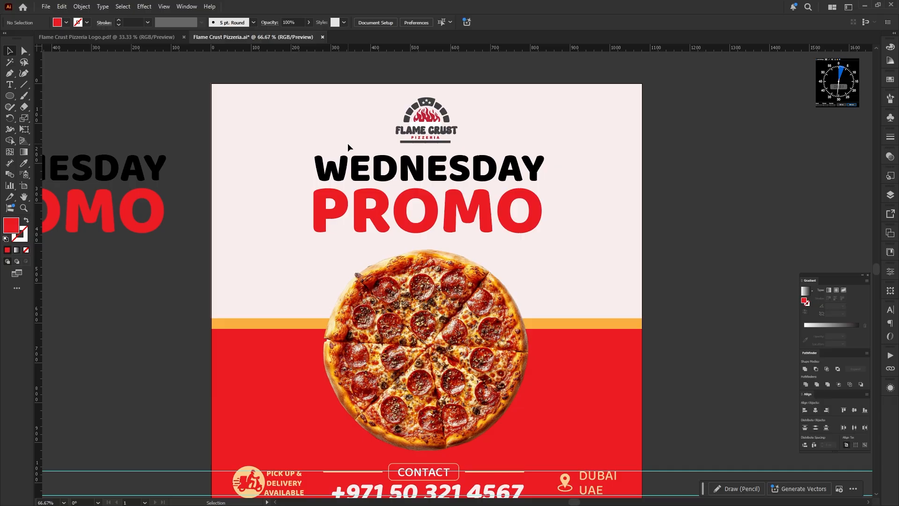
Step: Draw a wider unfilled ellipse about 1338 × 374 px with a red outline, its lower arc crossing WEDNESDAY
scroll(408, 207, "up", 3)
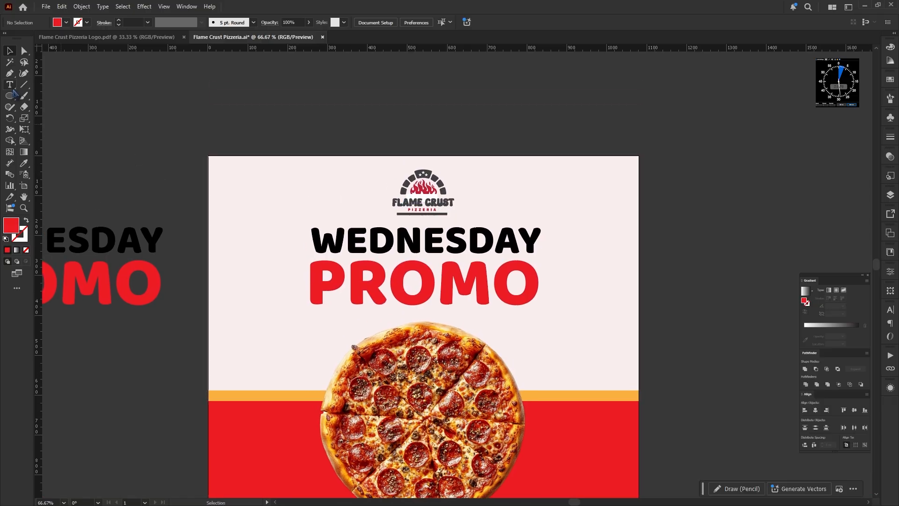
left_click(10, 96)
mouse_move(158, 93)
left_mouse_down()
mouse_move(606, 130)
mouse_move(692, 242)
left_mouse_up()
key("shift+x")
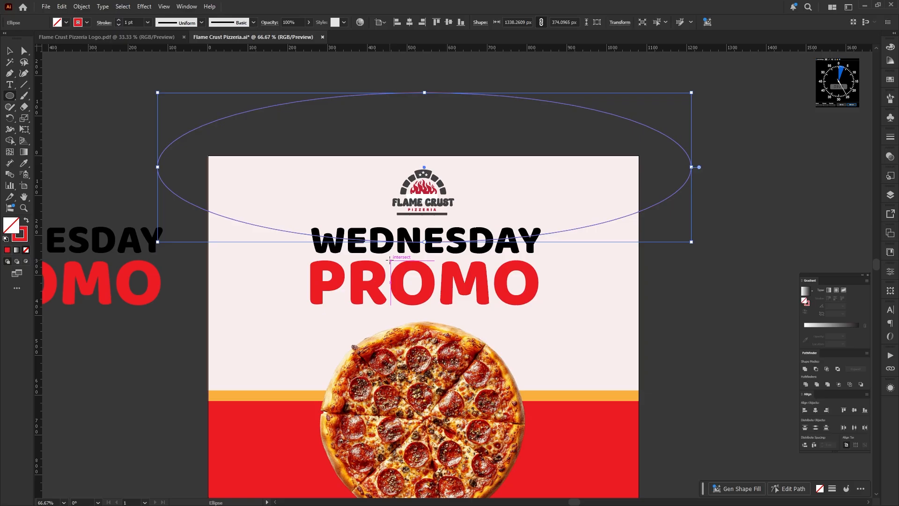
Step: Divide the outlined WEDNESDAY lettering along the new ellipse's curve and delete the leftover ellipse
key("v")
left_click(417, 252, "shift")
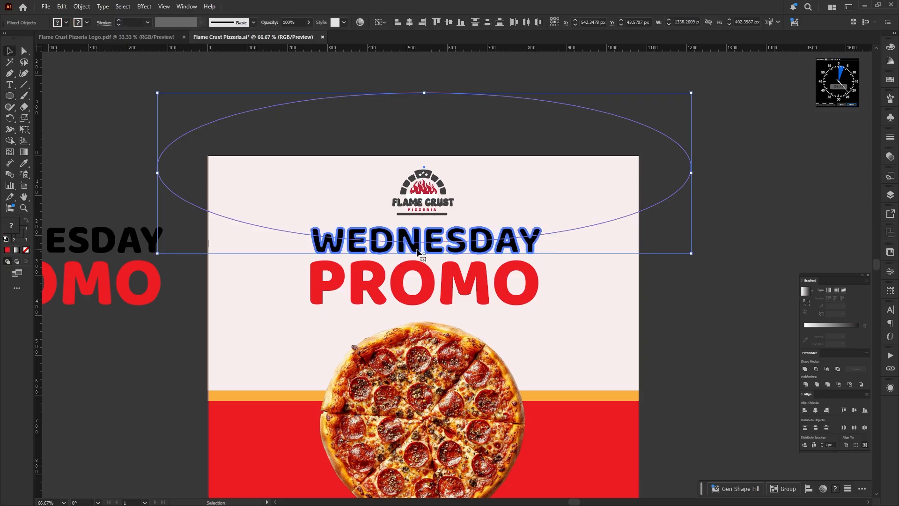
left_click(632, 275)
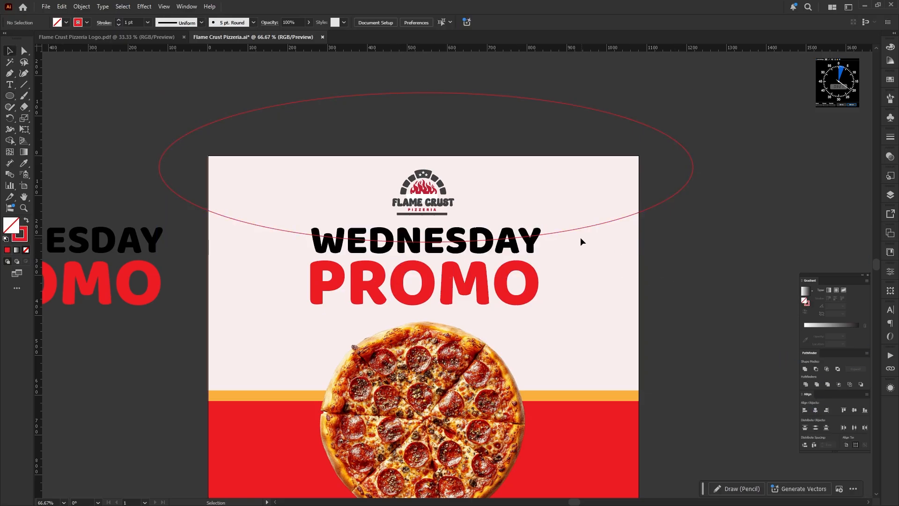
left_click(543, 238)
key("Delete")
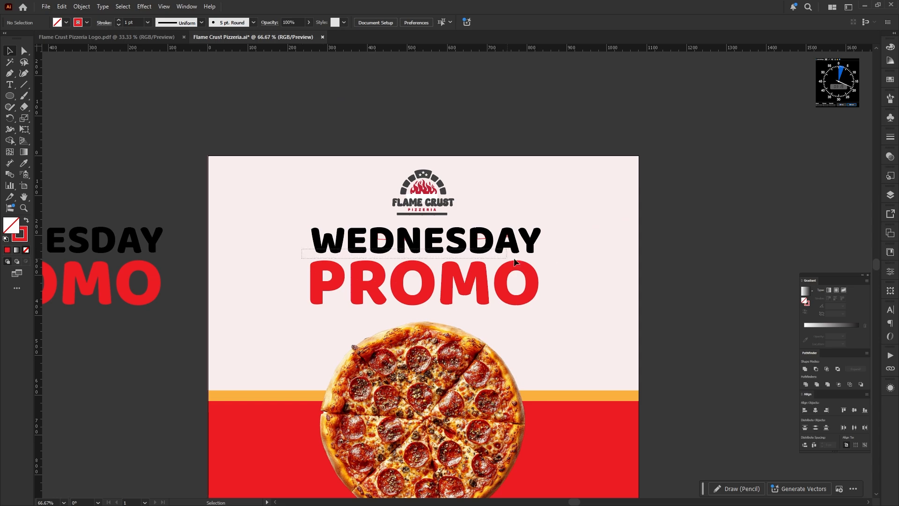
Step: Group the WEDNESDAY letter pieces above the curved cut
left_click(558, 254)
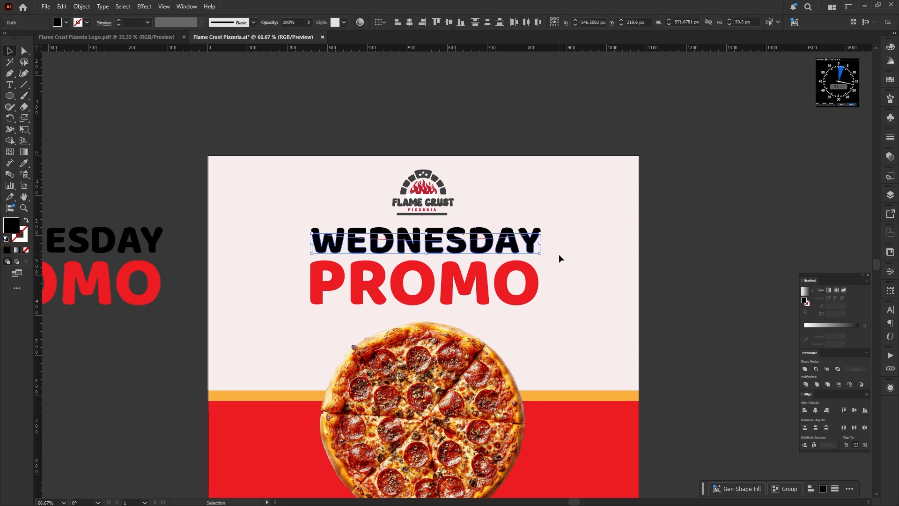
key("a")
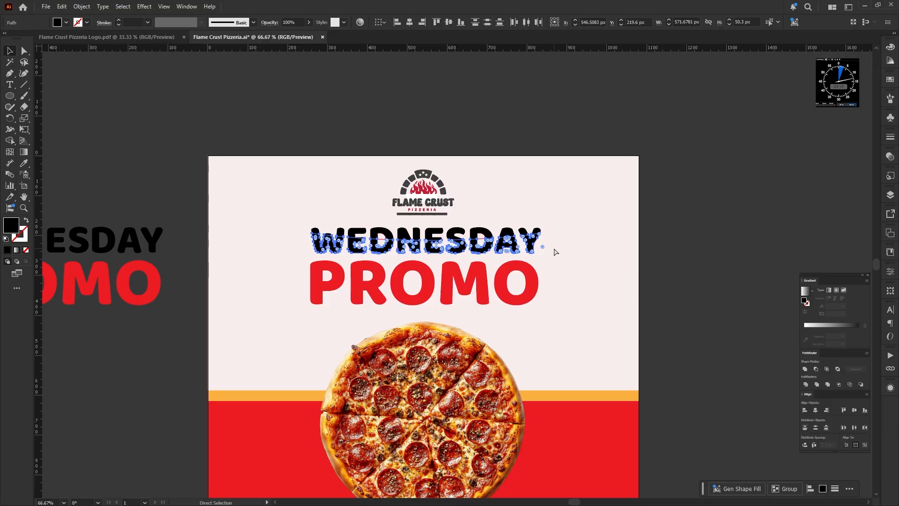
key("v")
left_click_drag(304, 221, 570, 232)
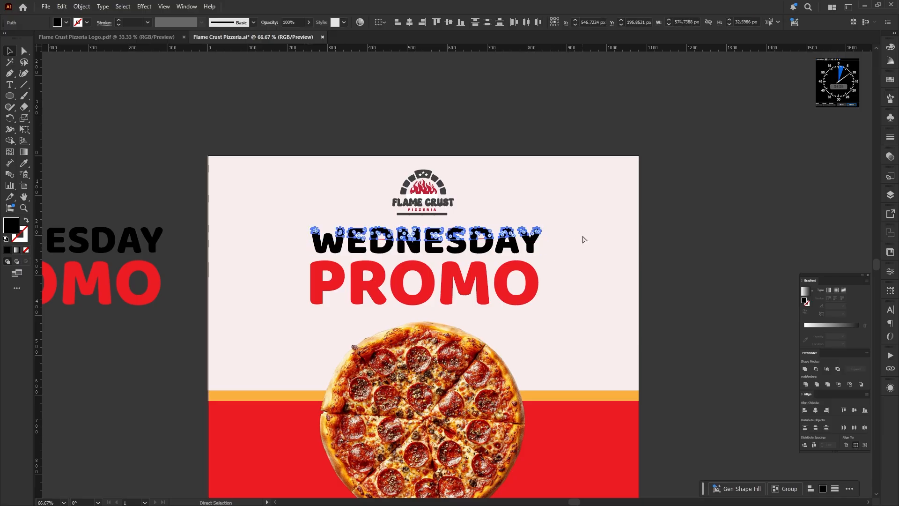
key("ctrl+g")
Step: Clear the stray outline fragments from WEDNESDAY by cutting the lettering out, deleting the leftovers and pasting it back in place
left_click(386, 249, "shift")
key("ctrl+x")
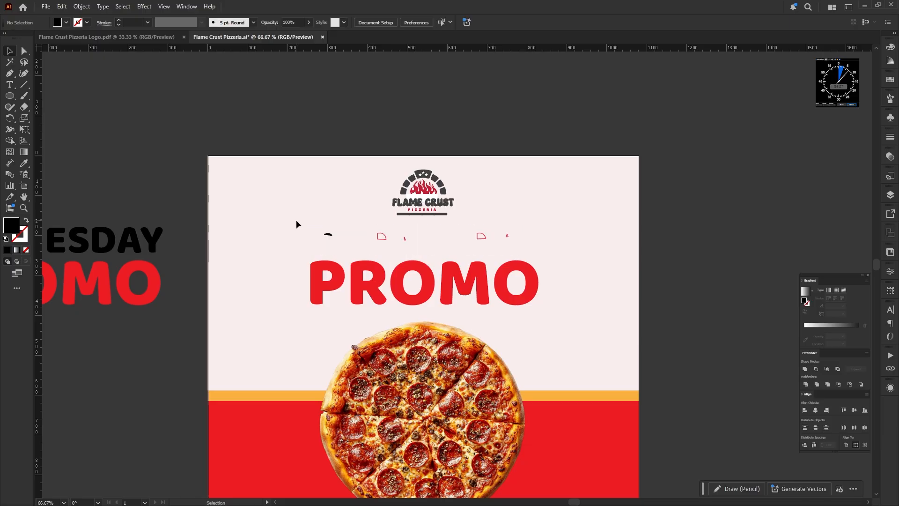
key("ctrl+f")
left_click(330, 235, "shift")
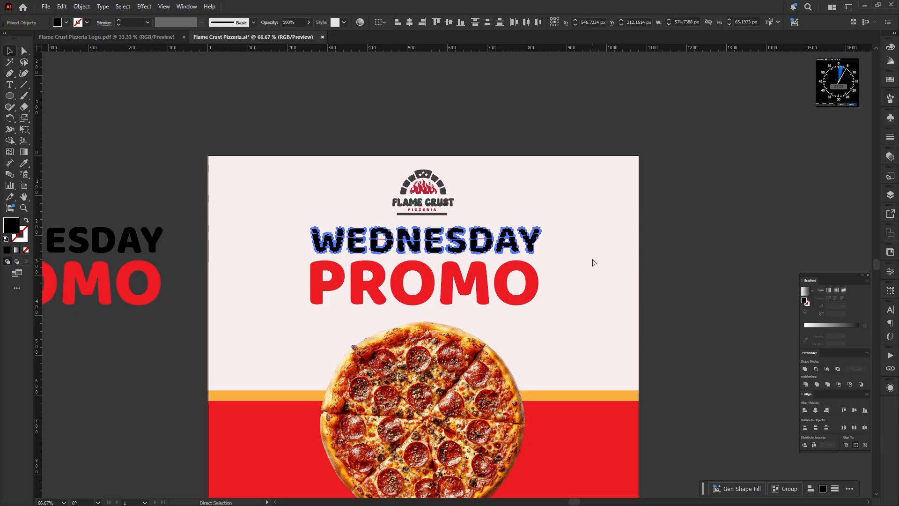
key("ctrl+x")
left_click_drag(308, 224, 576, 246)
key("Delete")
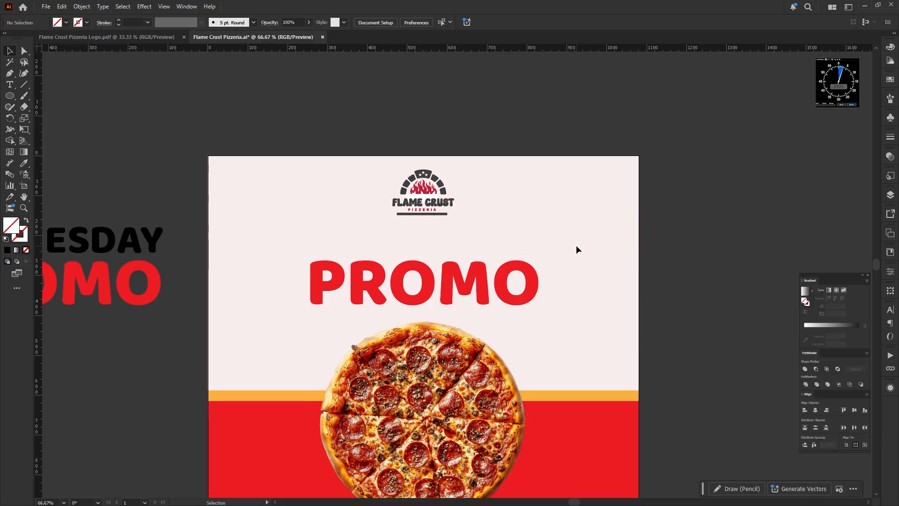
key("ctrl+f")
key("ctrl+g")
Step: Fill the upper part of WEDNESDAY with a 90° linear gradient and move its dark stop to about 40%
scroll(783, 227, "down", 3)
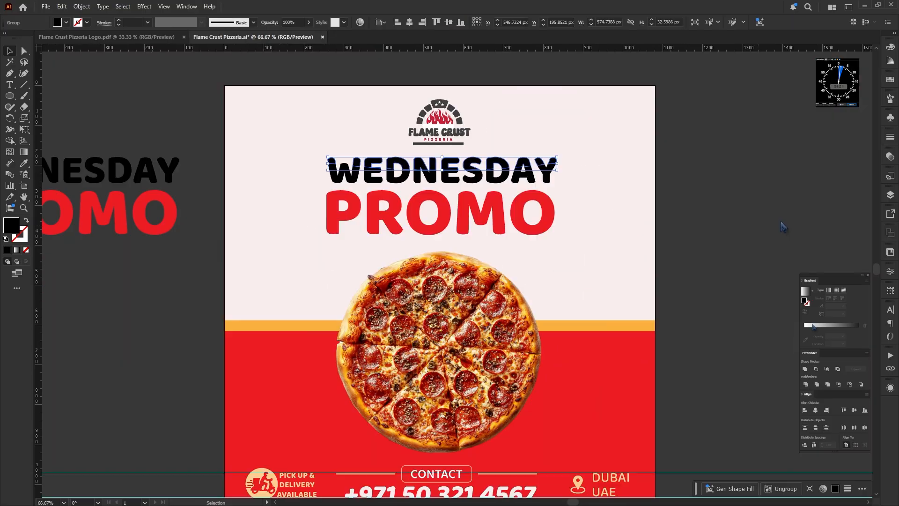
key("period")
left_click(833, 304)
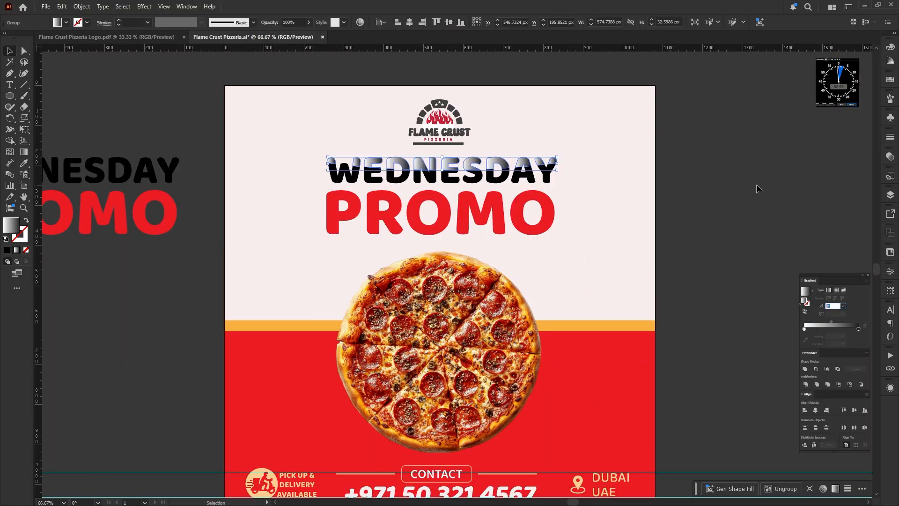
type("90")
key("Return")
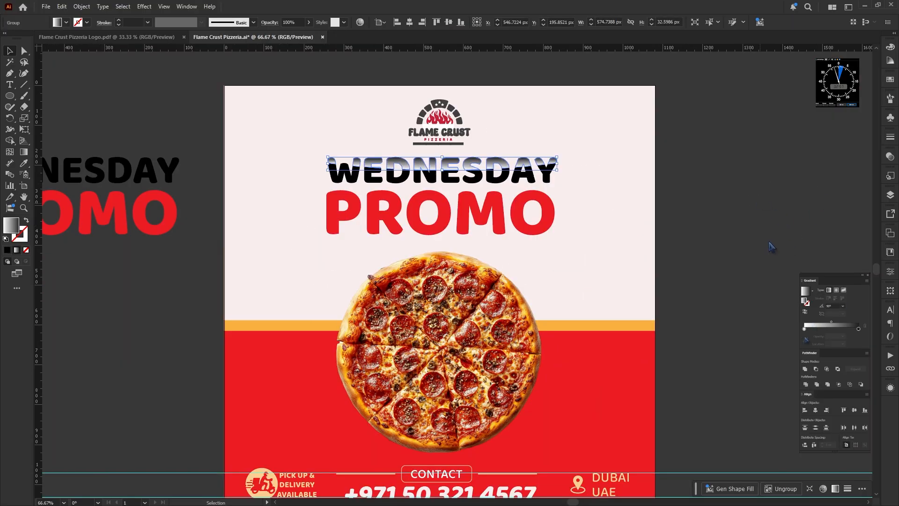
left_click_drag(858, 329, 828, 329)
left_click(602, 226)
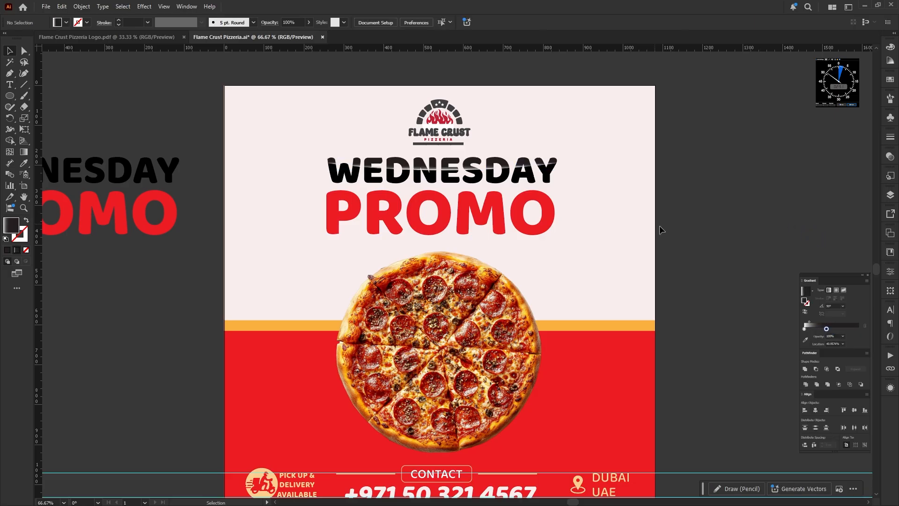
Step: Fill the upper part of PROMO with a linear gradient set to a 90° angle
left_click(529, 220)
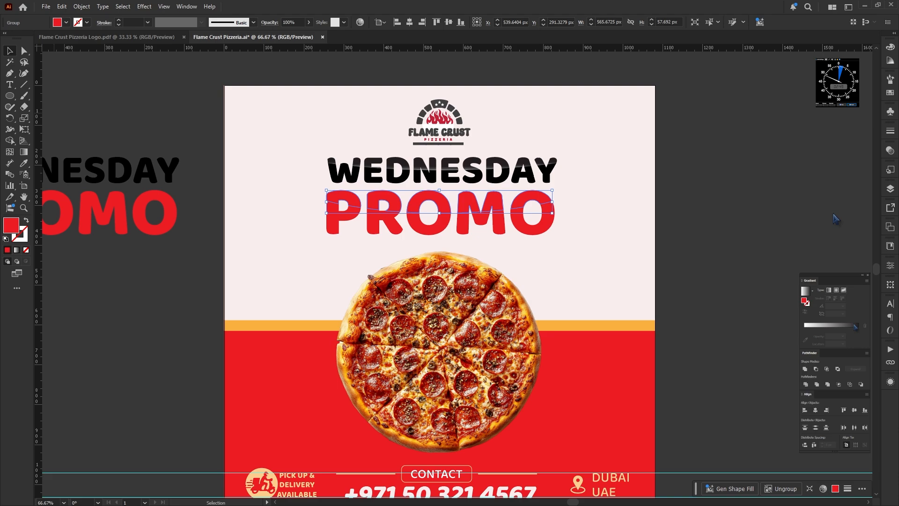
key("period")
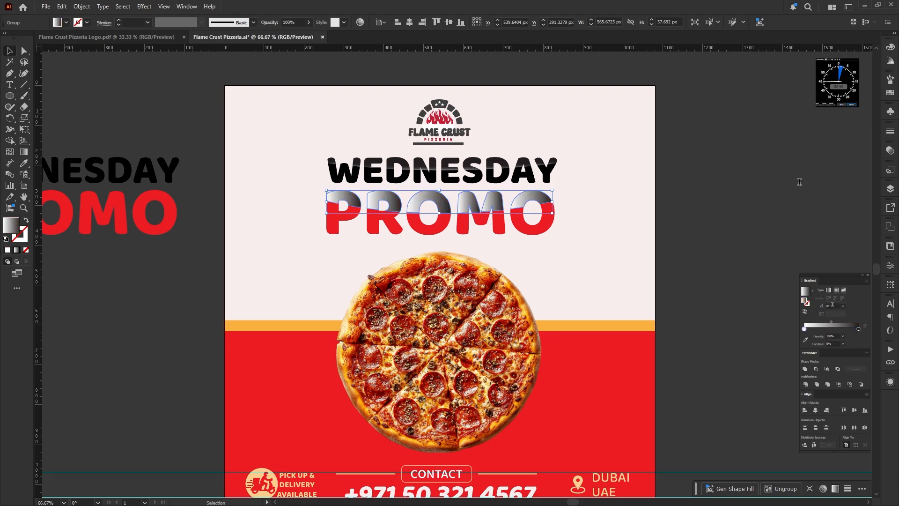
left_click_drag(832, 305, 809, 307)
type("90")
key("Return")
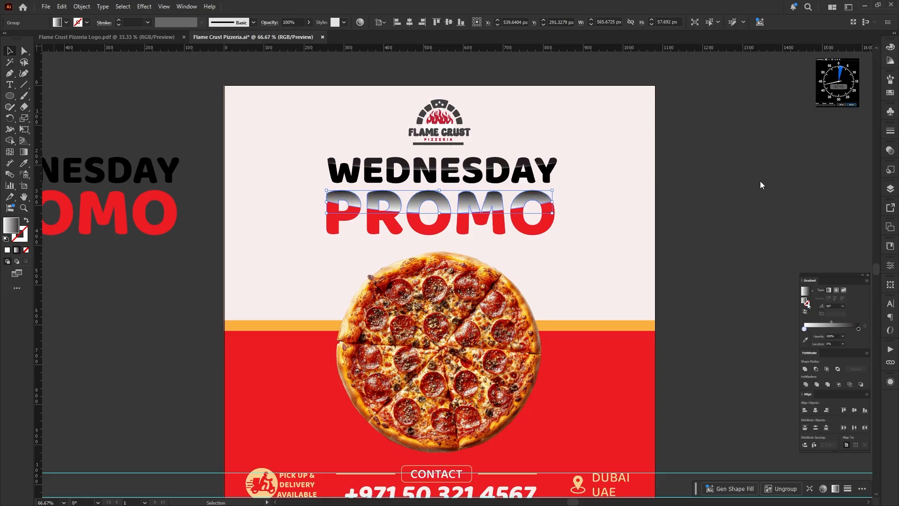
Step: Recolour the gradient on PROMO's upper part from light pink to crimson and shift its midpoint toward the light stop
left_click(858, 328)
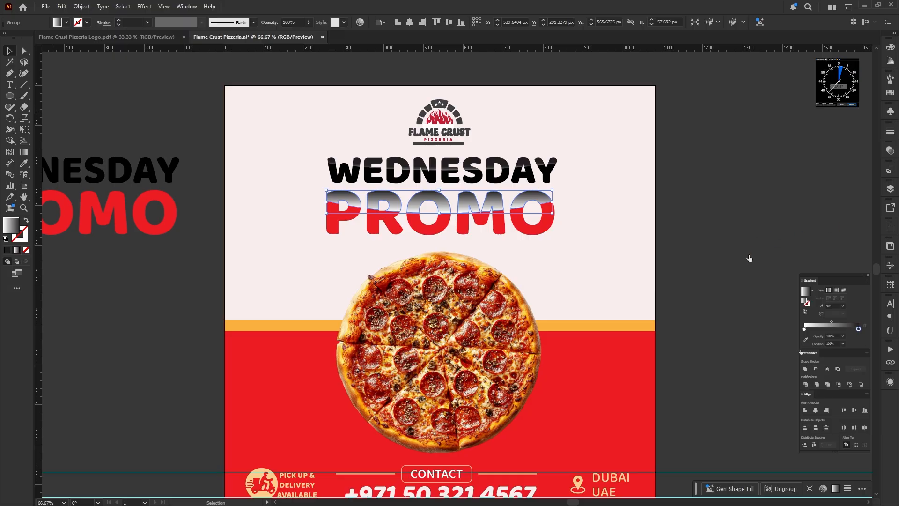
left_click(787, 252)
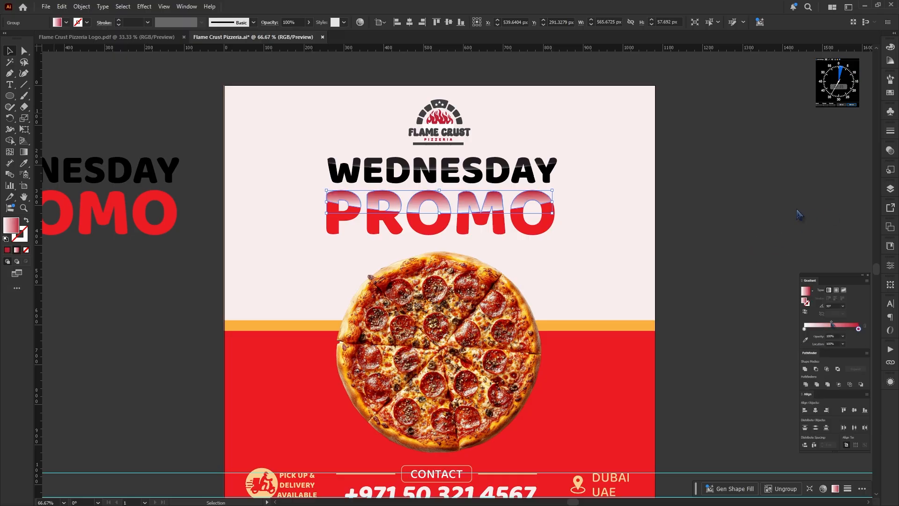
left_click_drag(831, 321, 816, 321)
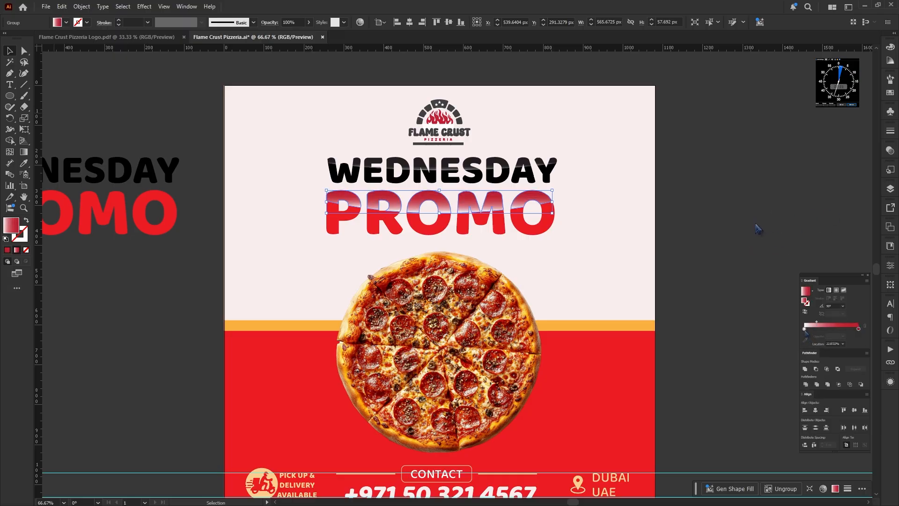
left_click(805, 329)
left_click(811, 329)
mouse_move(805, 329)
left_mouse_down()
mouse_move(805, 337)
mouse_move(802, 329)
left_mouse_up()
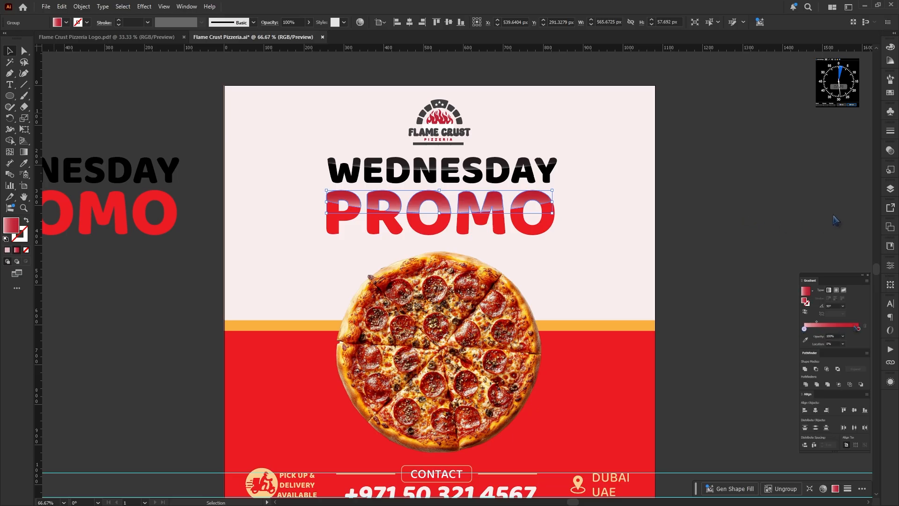
Step: Add a middle red stop at about 39% to the gradient on PROMO's upper part, with the end stop at 100%
left_click_drag(857, 329, 821, 329)
left_click(833, 328)
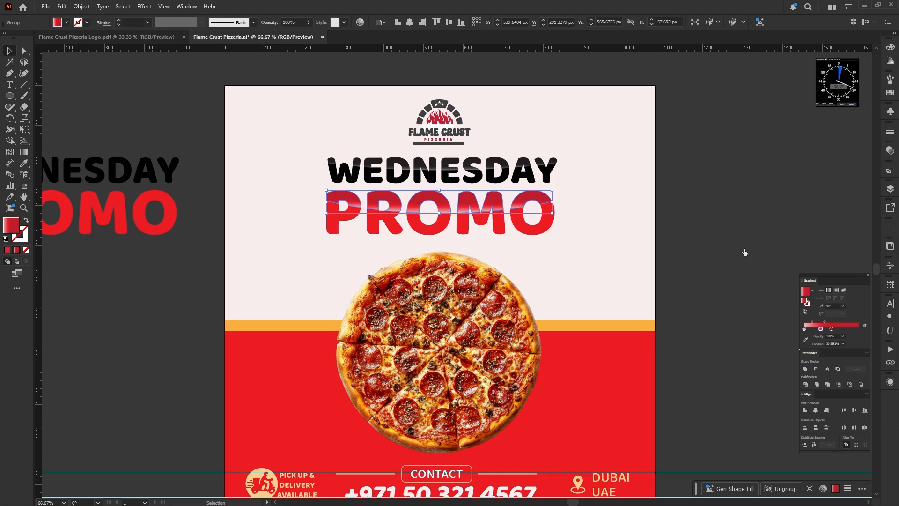
left_click_drag(831, 329, 861, 329)
left_click_drag(820, 329, 824, 333)
left_click(682, 183)
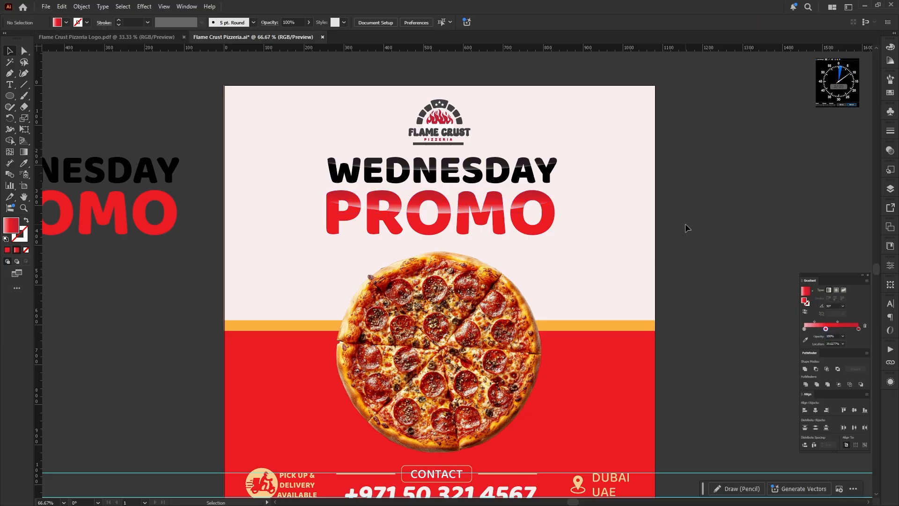
Step: Replace the end stop of the gradient on PROMO's upper part with a bright red stop at 100%
key("ctrl+0")
key("ctrl+1")
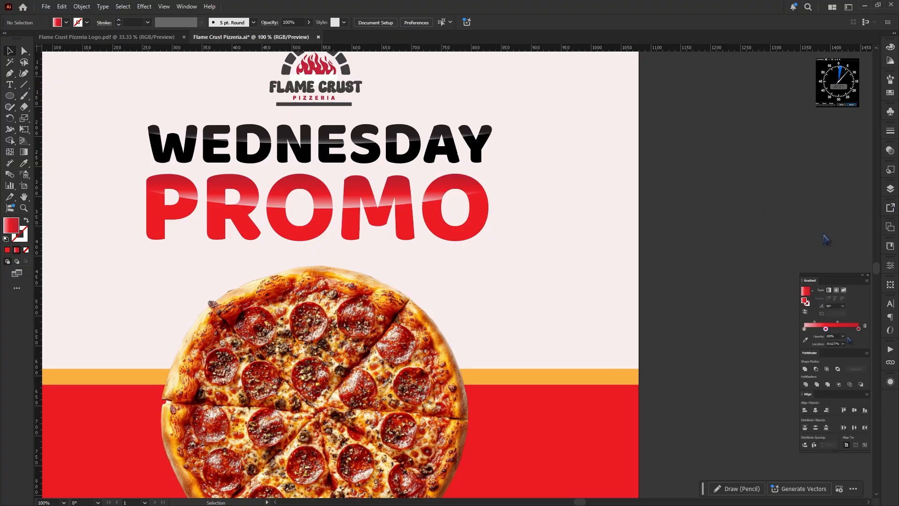
mouse_move(859, 329)
left_mouse_down()
mouse_move(854, 347)
mouse_move(846, 331)
mouse_move(869, 331)
left_mouse_up()
left_click(478, 203)
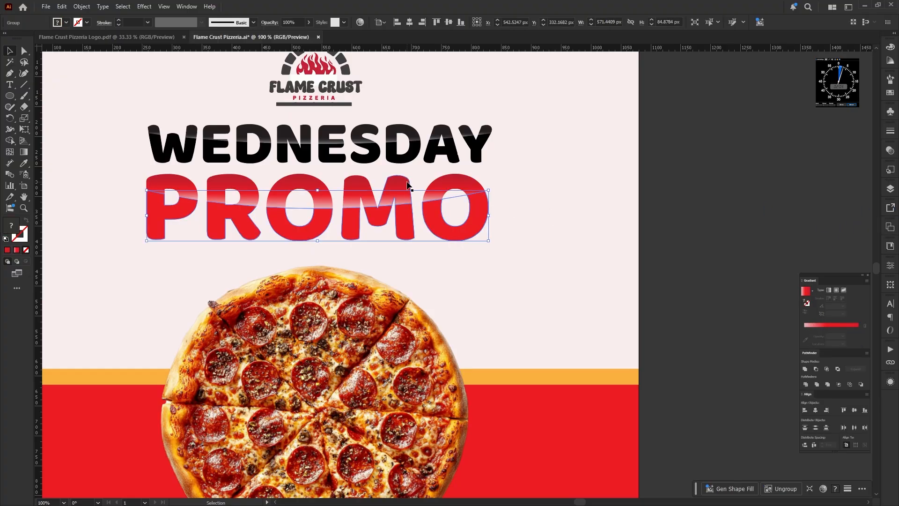
left_click(409, 185)
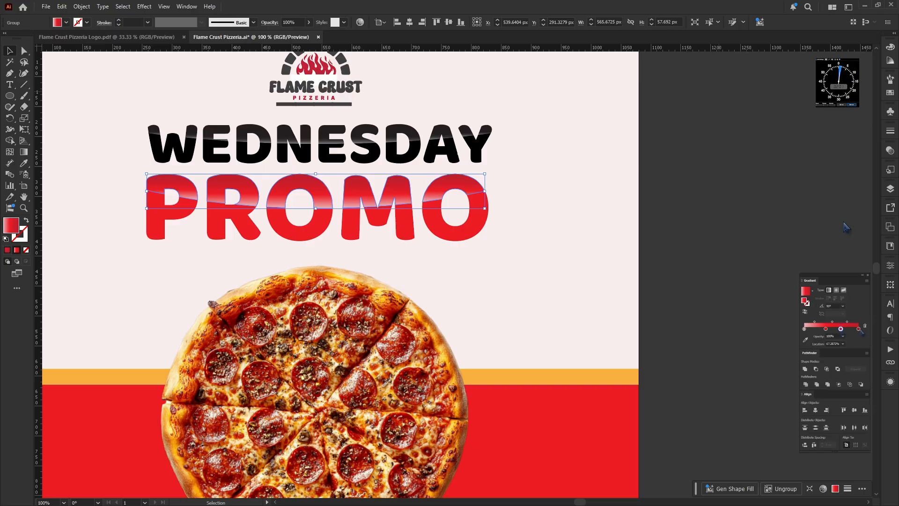
mouse_move(859, 330)
left_mouse_down()
mouse_move(856, 340)
mouse_move(858, 329)
left_mouse_up()
left_click(685, 244)
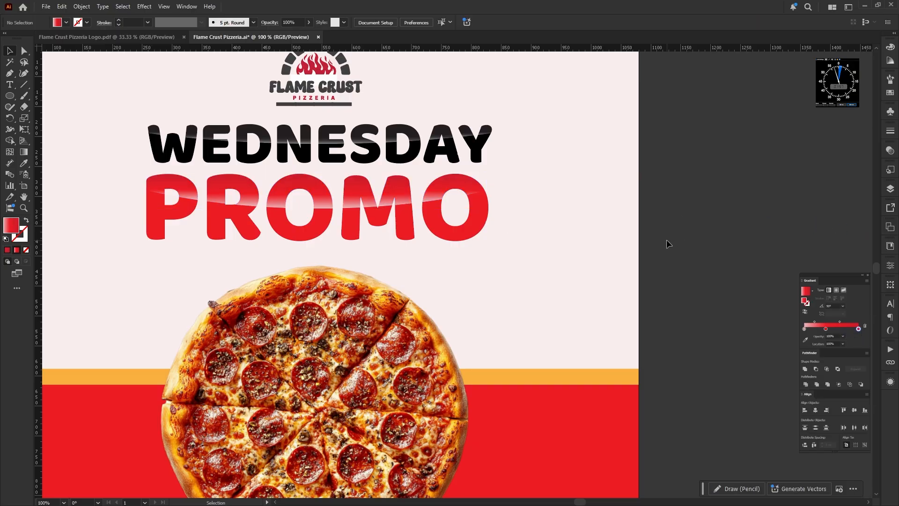
Step: Delete the spare WEDNESDAY PROMO text beside the artboard and hide the guides
scroll(667, 240, "down", 3, "alt")
left_click_drag(670, 256, 591, 246)
left_click(275, 247)
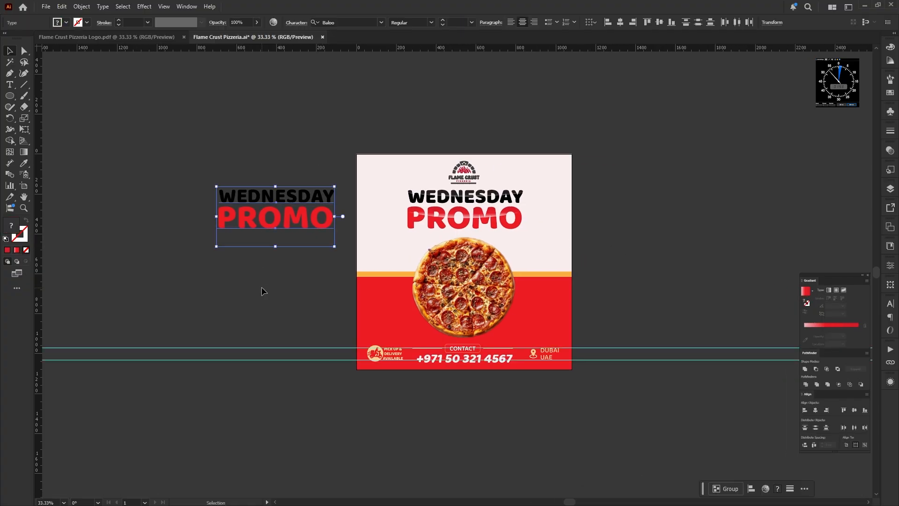
key("Delete")
key("ctrl+0")
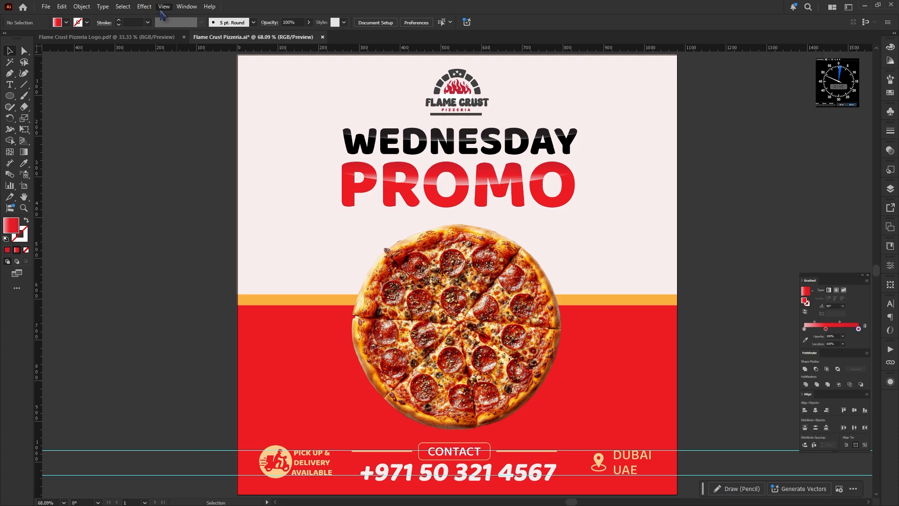
key("ctrl+semicolon")
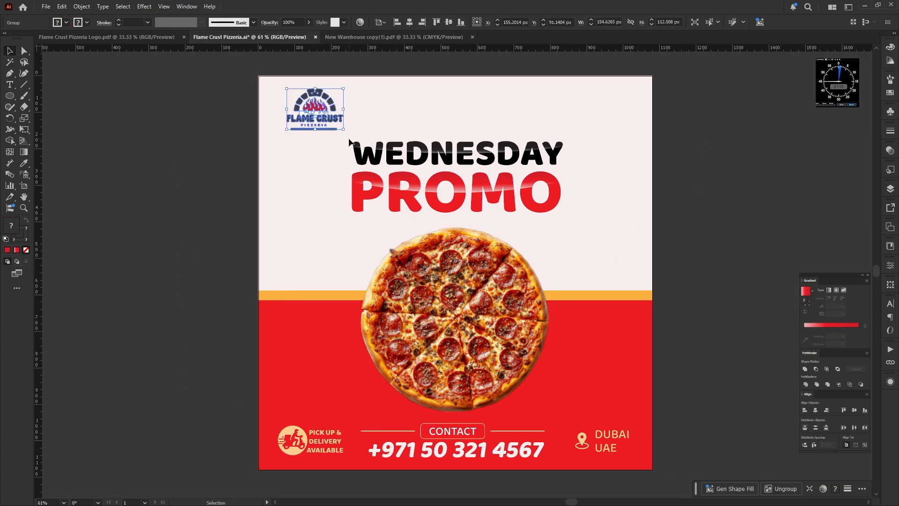
Step: Move the WEDNESDAY PROMO heading up and centre it horizontally on the artboard
left_click_drag(348, 139, 605, 155)
left_click_drag(452, 157, 450, 136)
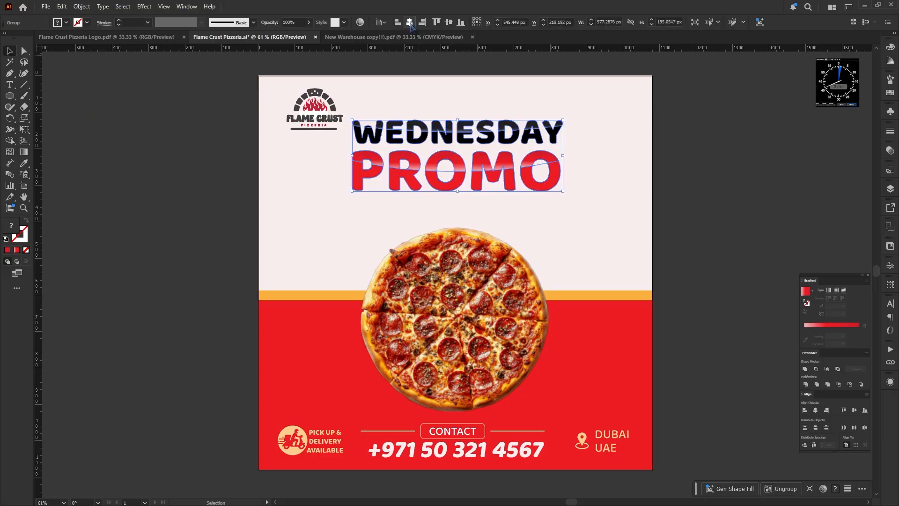
Step: Move the pizza image up slightly and enlarge it to about 556 px wide
left_click(483, 291)
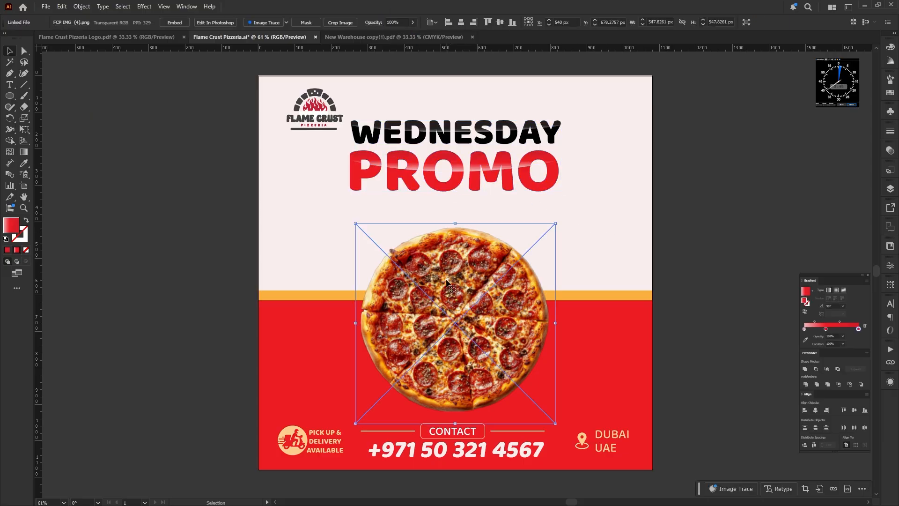
left_click_drag(450, 287, 451, 278)
left_click_drag(455, 216, 455, 213)
Step: Draw a bar about 351 × 30 px between PROMO and the pizza and fill it with the orange of the horizontal band
key("m")
mouse_move(390, 201)
left_mouse_down()
mouse_move(523, 223)
mouse_move(519, 212)
left_mouse_up()
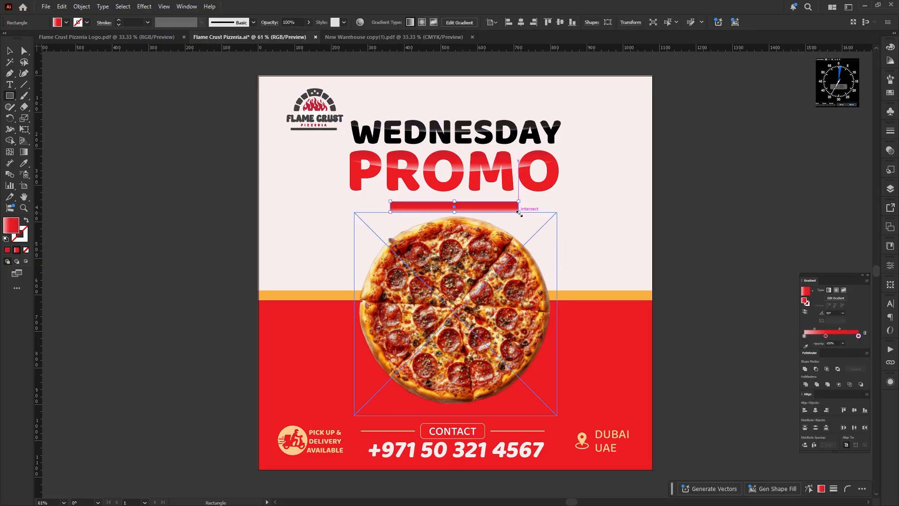
key("i")
left_click(565, 287)
key("v")
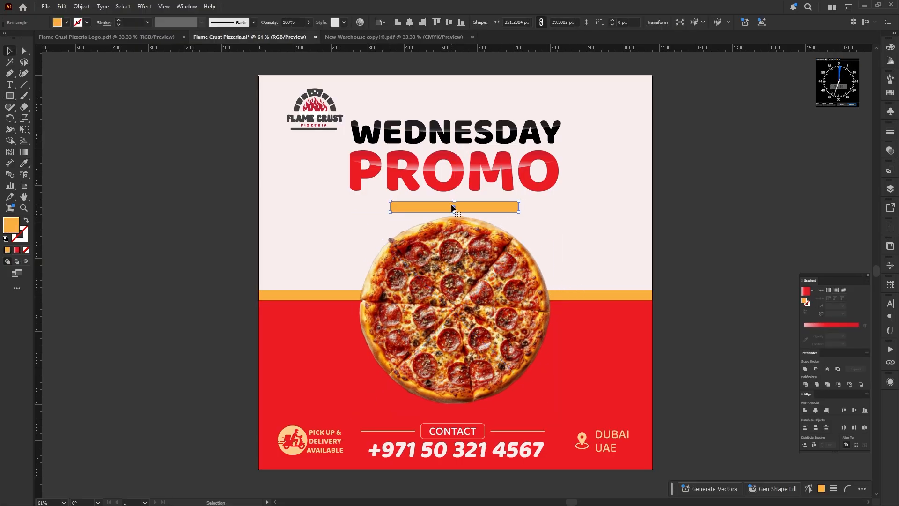
Step: Enlarge the orange bar to about 392 × 39 px and move the pizza down slightly to clear it
key("ctrl+plus")
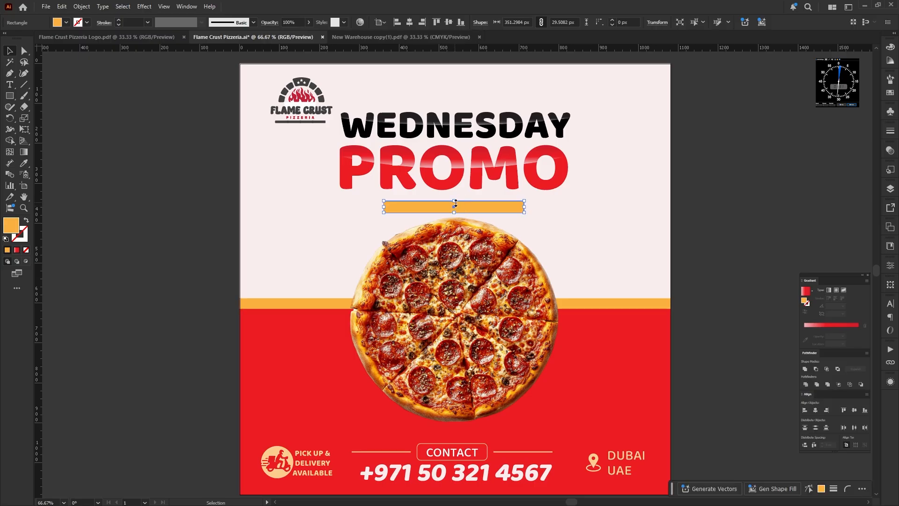
left_click_drag(525, 207, 533, 207)
left_click_drag(454, 201, 454, 199)
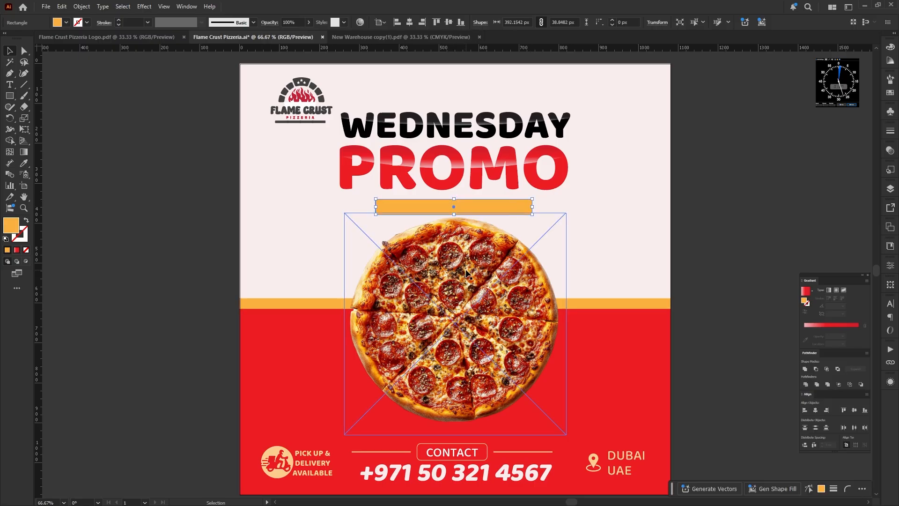
left_click_drag(464, 265, 465, 271)
Step: Add a text line reading LIMITED TIME at the orange bar below PROMO
key("t")
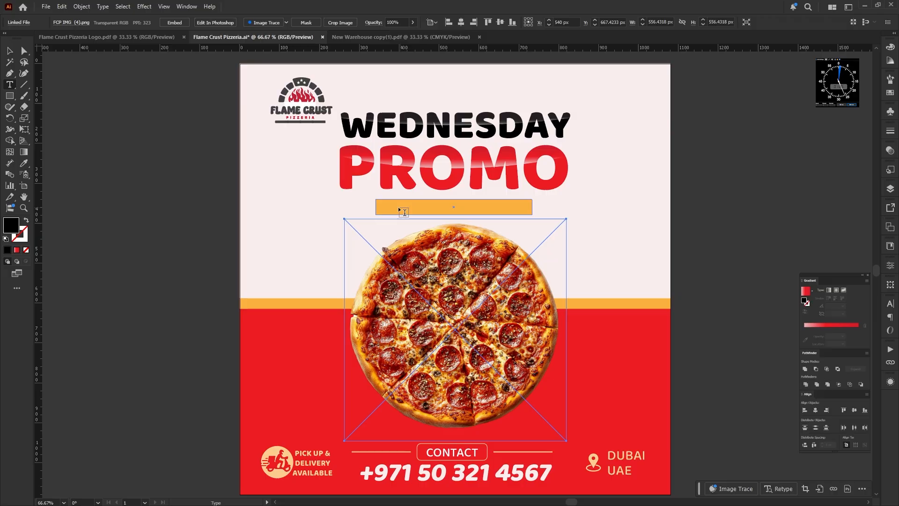
left_click(361, 206)
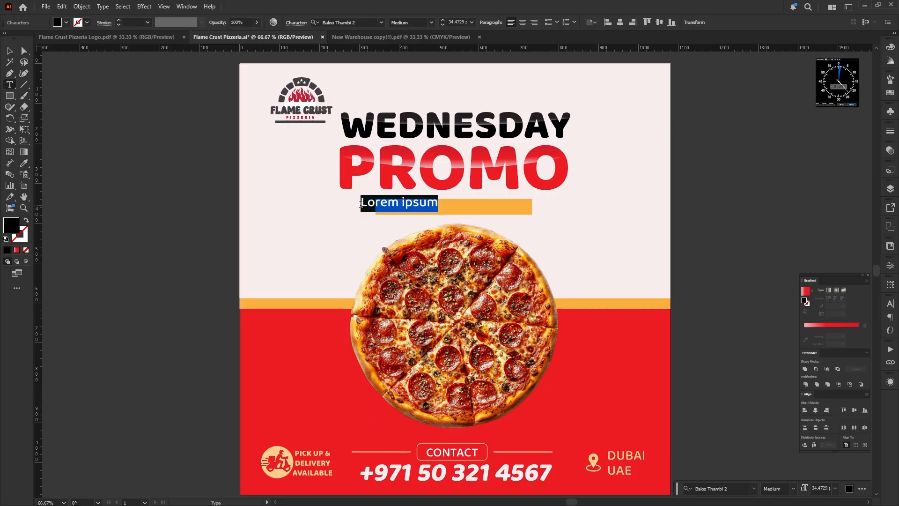
type("LIMI")
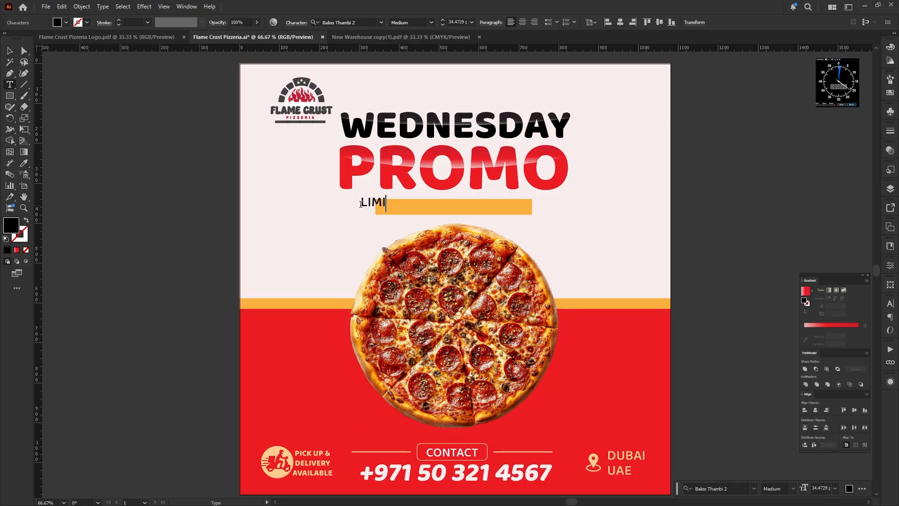
type("TED TIME")
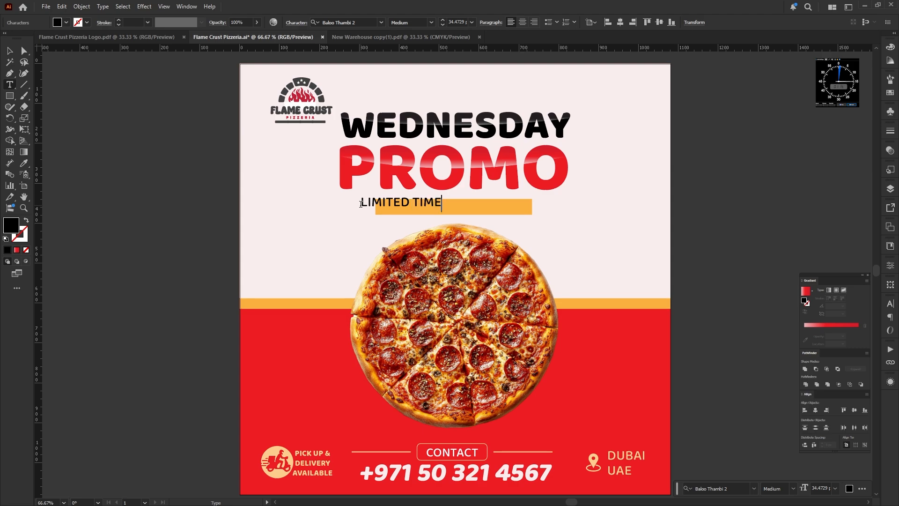
Step: Change the wording of the new text line to LIMITED OFFER
key("BackSpace")
key("BackSpace")
key("BackSpace")
key("BackSpace")
key("BackSpace")
key("BackSpace")
key("BackSpace")
key("BackSpace")
key("BackSpace")
key("BackSpace")
type("LIM")
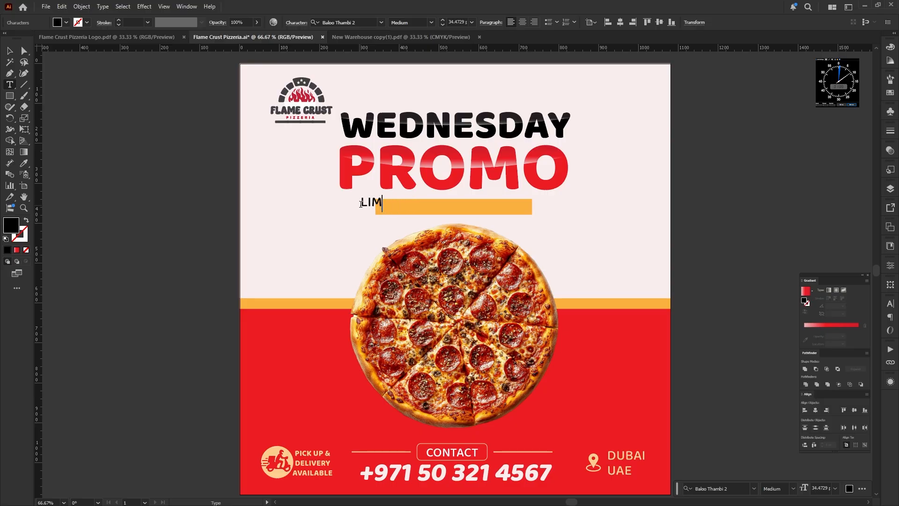
type("ITED OFFER")
left_click(9, 50)
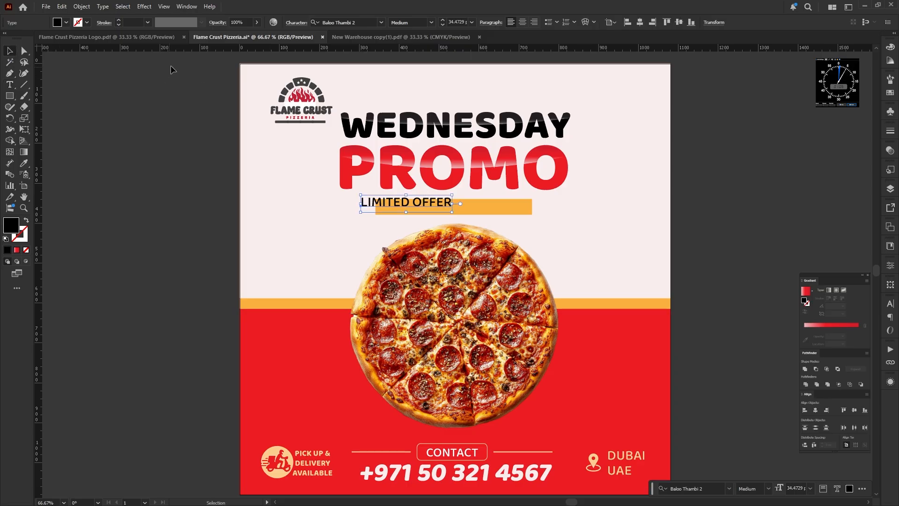
Step: Set the LIMITED OFFER text to Bold and move it onto the middle of the orange bar
left_click(431, 22)
left_click(410, 65)
left_click_drag(433, 202, 489, 212)
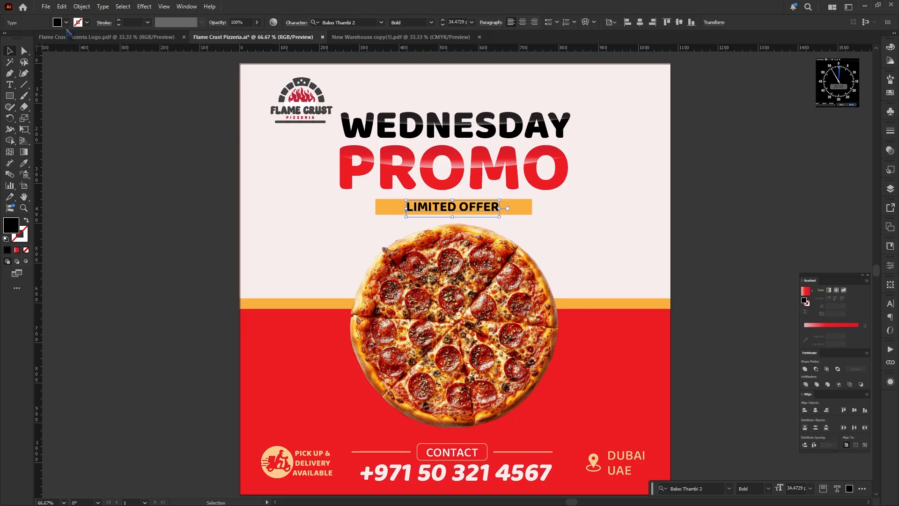
Step: Try a white fill on the LIMITED OFFER text, undo it, and apply the red sampled from PROMO instead
left_click(21, 56)
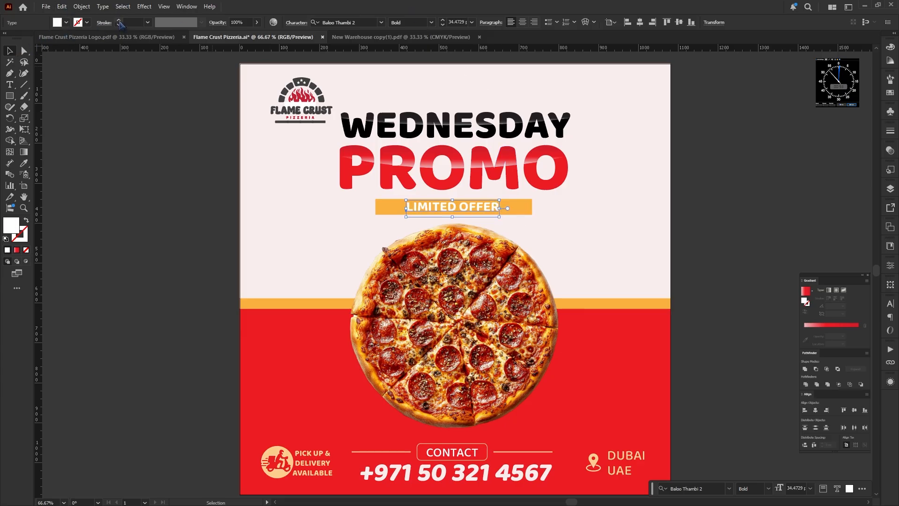
key("ctrl+z")
key("i")
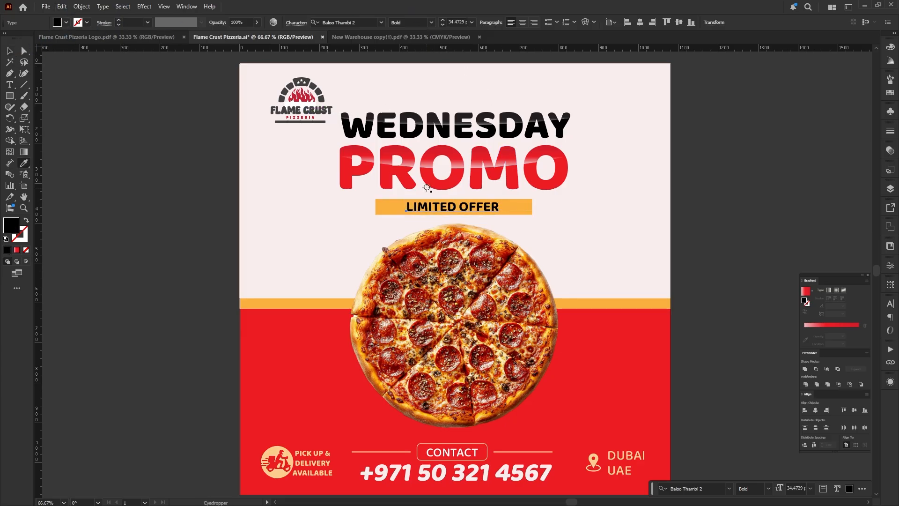
left_click(425, 180)
key("v")
Step: Narrow the orange bar to about 278 px wide and centre it and the LIMITED OFFER text horizontally on the artboard
scroll(468, 206, "up", 3)
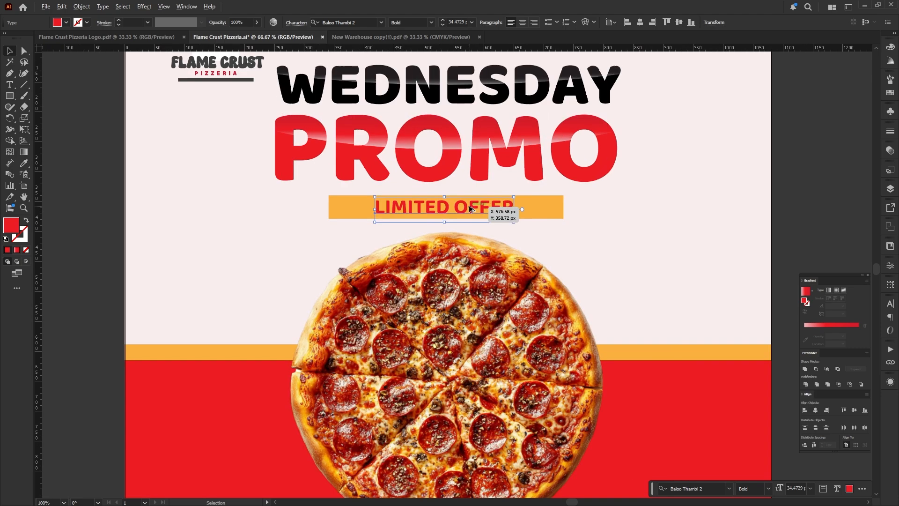
left_click(599, 212)
left_click_drag(608, 208, 560, 211)
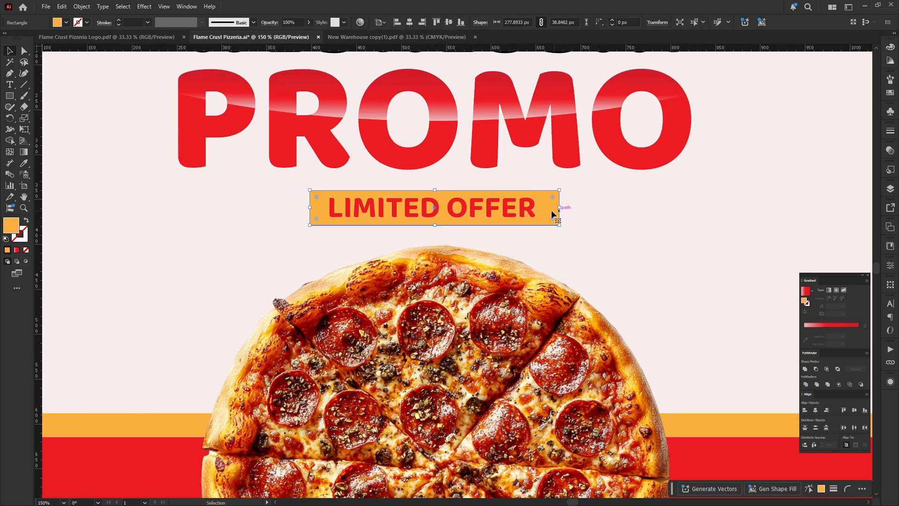
left_click(407, 214, "shift")
left_click(323, 22)
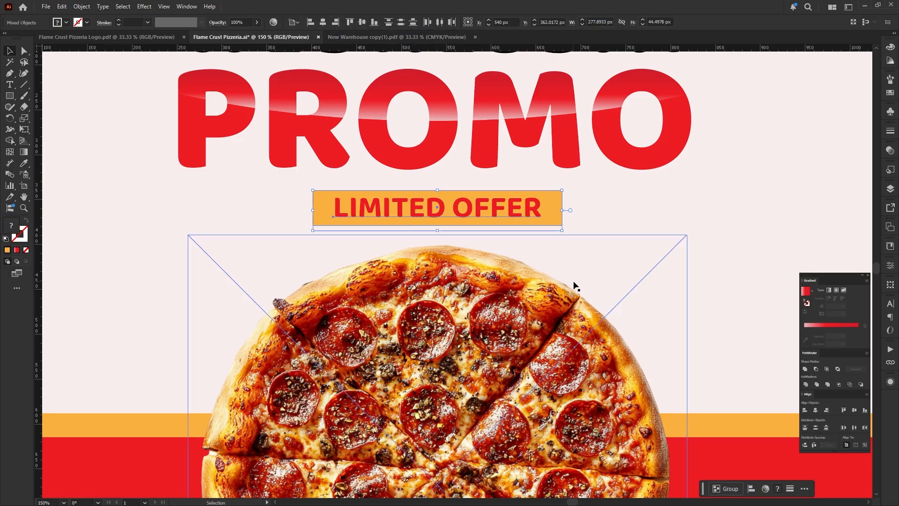
Step: Nudge the LIMITED OFFER text down slightly within the orange bar
left_click(499, 210)
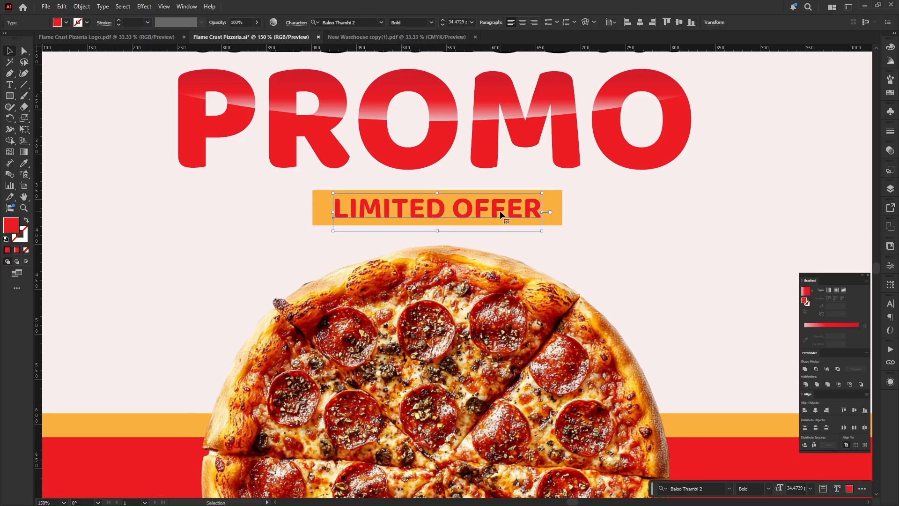
scroll(360, 232, "down", 2)
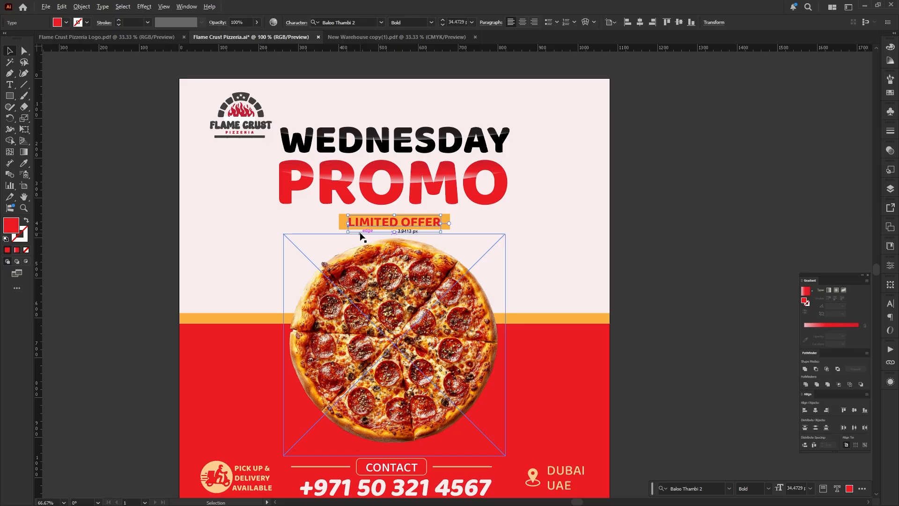
left_click(631, 309)
Step: Narrow the orange bar behind LIMITED OFFER to about 266 px wide
left_click(444, 218)
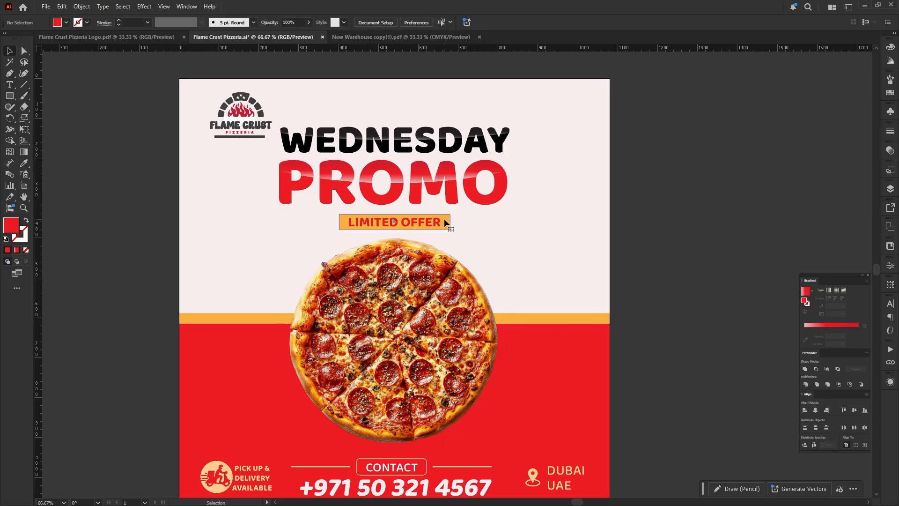
scroll(444, 218, "up", 4)
left_click_drag(468, 229, 458, 229)
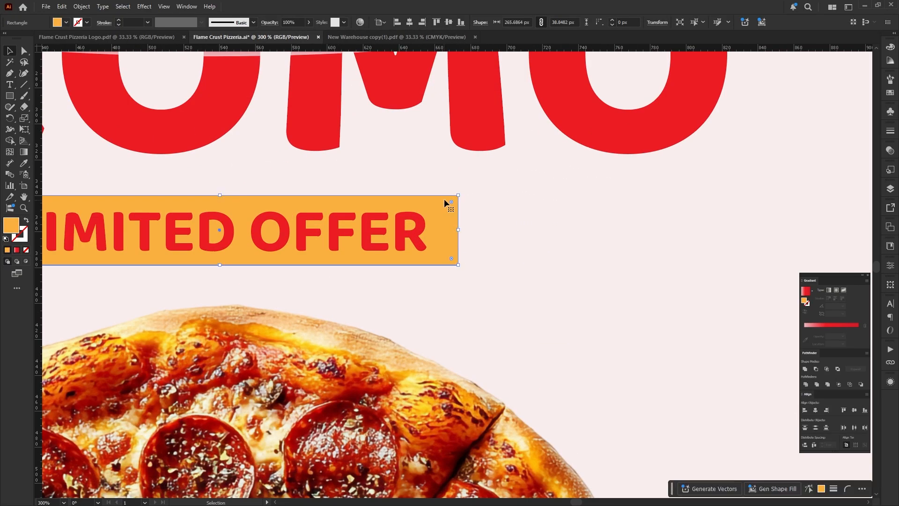
Step: Narrow the orange bar behind LIMITED OFFER to about 261 px and round its corners to about 6.4 px
left_click_drag(444, 198, 454, 230)
scroll(382, 252, "down", 3)
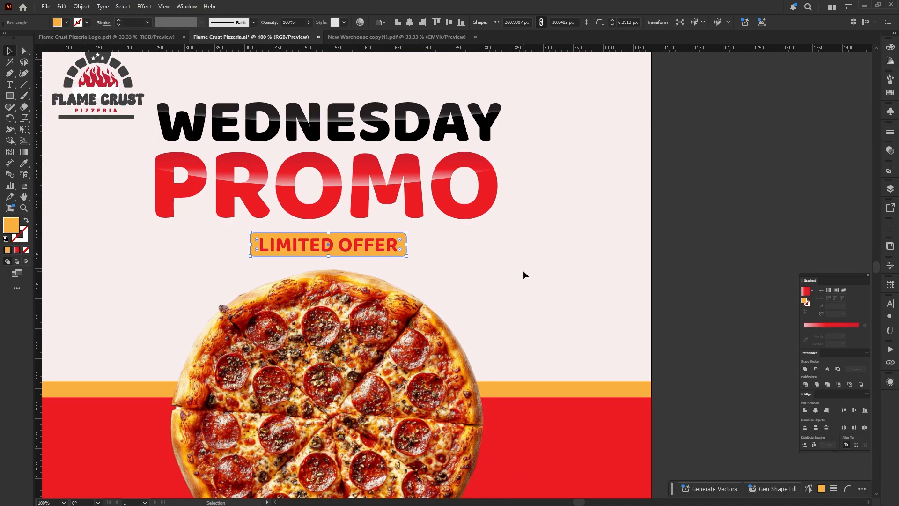
scroll(523, 272, "down", 2)
left_click(595, 312)
Step: Move the WEDNESDAY PROMO heading up slightly, away from the LIMITED OFFER bar
left_click_drag(595, 312, 572, 288)
scroll(400, 200, "up", 2)
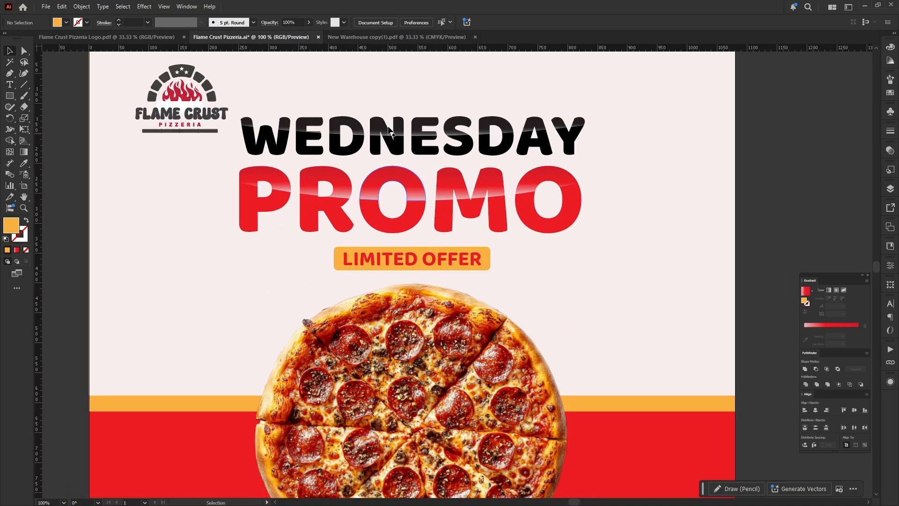
left_click(432, 211)
left_click_drag(407, 212, 406, 195)
Step: Nudge the LIMITED OFFER text and its orange bar up slightly and group them
left_click(420, 256)
mouse_move(420, 256)
left_mouse_down()
mouse_move(414, 245)
mouse_move(420, 252)
left_mouse_up()
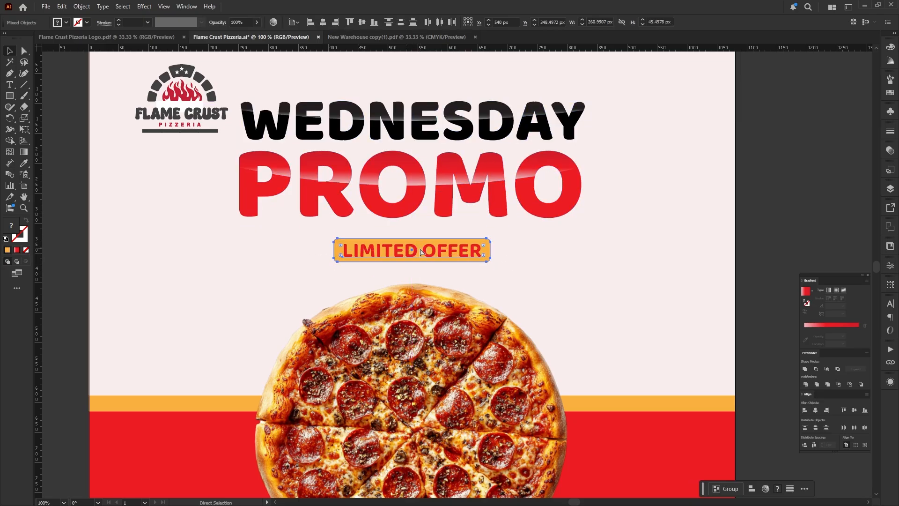
key("ctrl+g")
Step: Try evenly distributing the vertical spacing between the WEDNESDAY PROMO heading, the LIMITED OFFER group and the pizza image
left_click(413, 365, "shift")
left_click(396, 213, "shift")
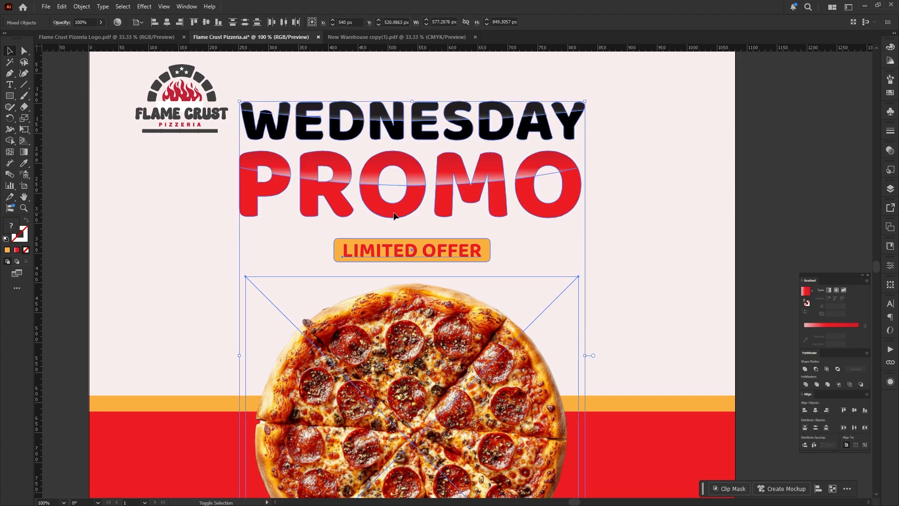
left_click(854, 446)
left_click(805, 445)
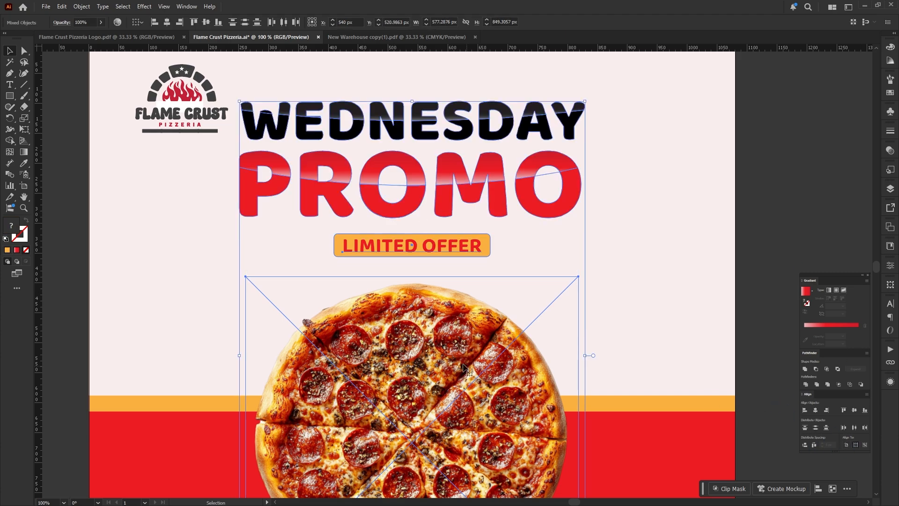
scroll(462, 363, "down", 2)
left_click(638, 403)
left_click_drag(638, 403, 608, 292)
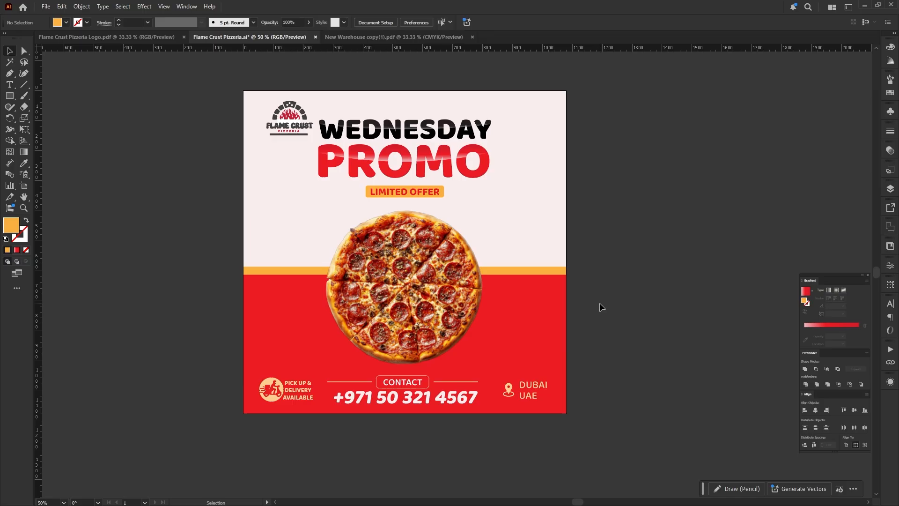
Step: Undo the vertical spacing distribution applied to the LIMITED OFFER group
left_click_drag(335, 372, 435, 378)
key("ctrl+z")
key("ctrl+z")
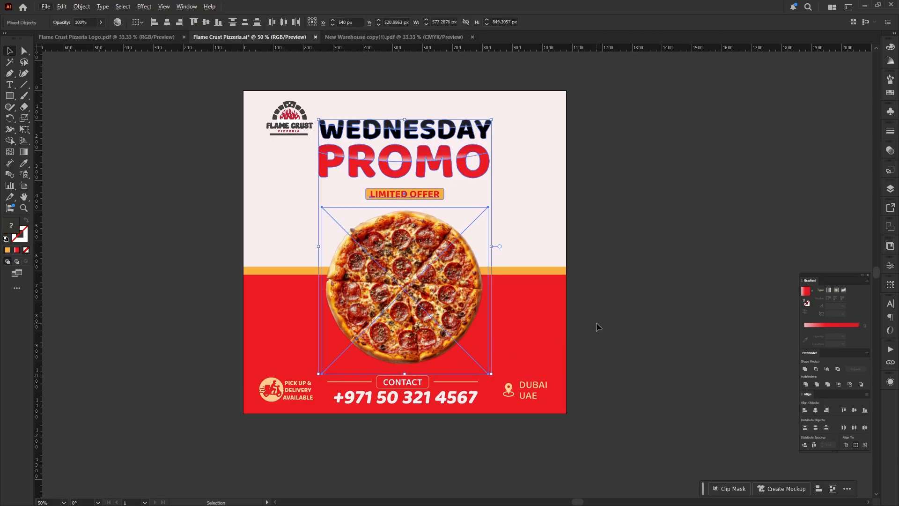
Step: Group the CONTACT label with the horizontal lines on both sides of it
left_click(560, 292)
left_click(391, 298)
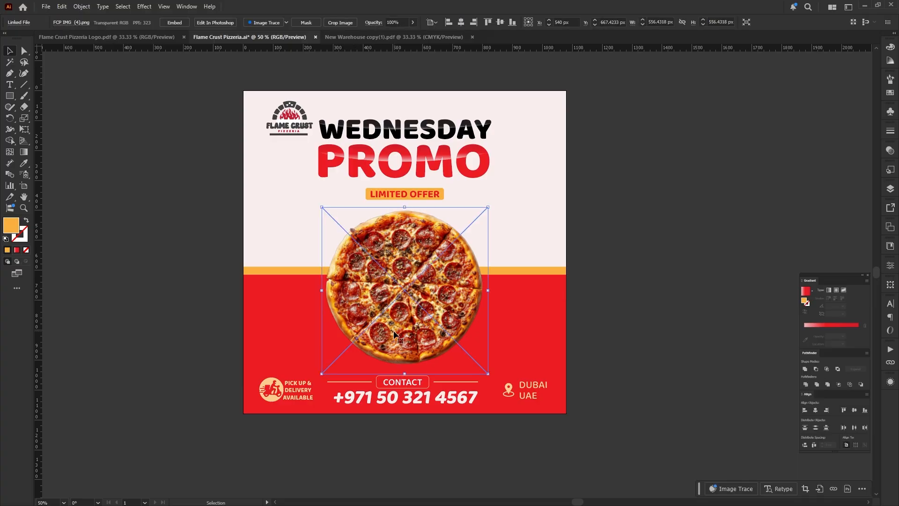
left_click(400, 383)
left_click(455, 382, "shift")
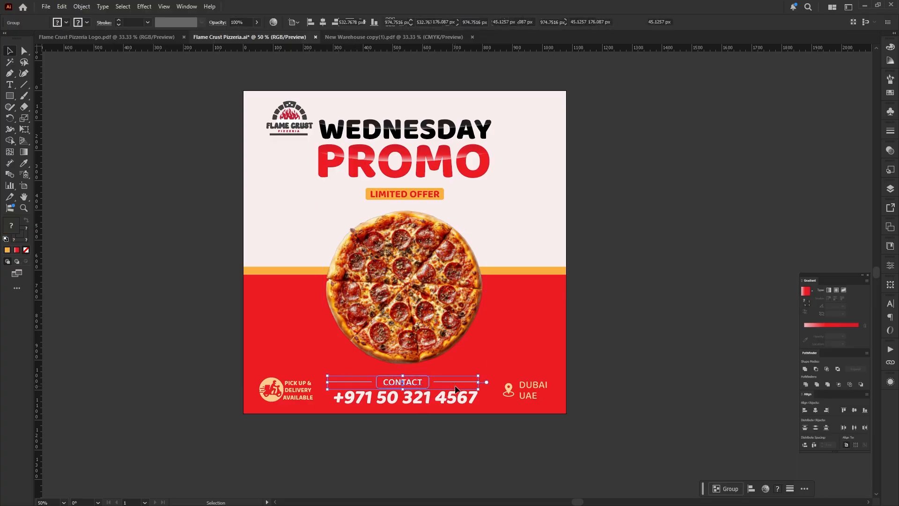
key("ctrl+g")
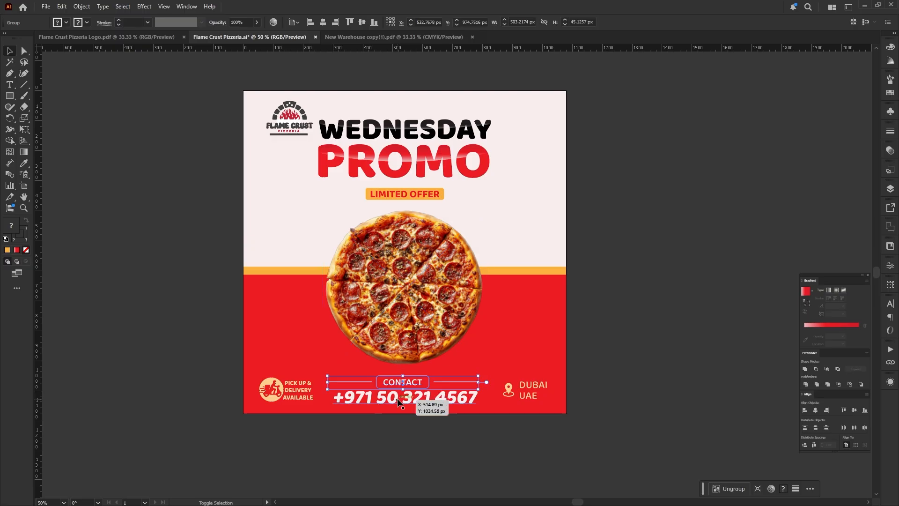
Step: Distribute the vertical spacing evenly between the pizza image, the CONTACT group and the phone number
left_click(404, 359, "shift")
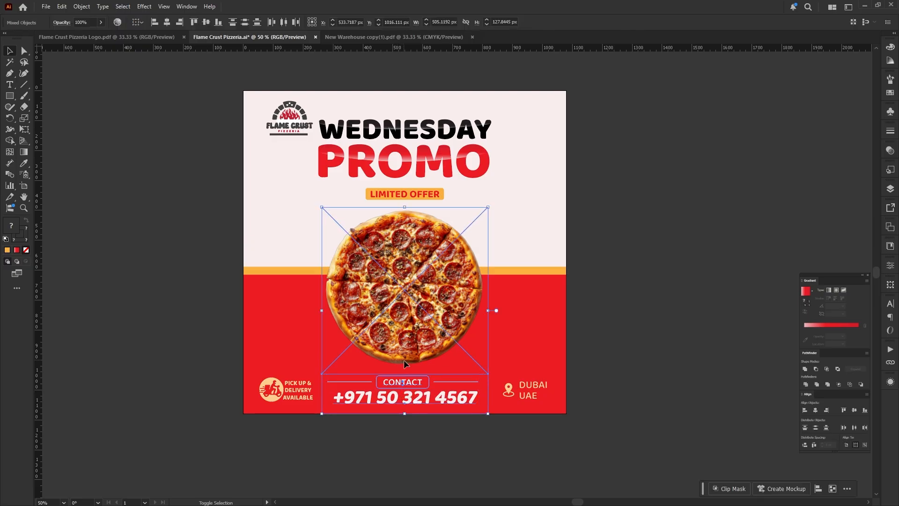
left_click(805, 445)
left_click(611, 411)
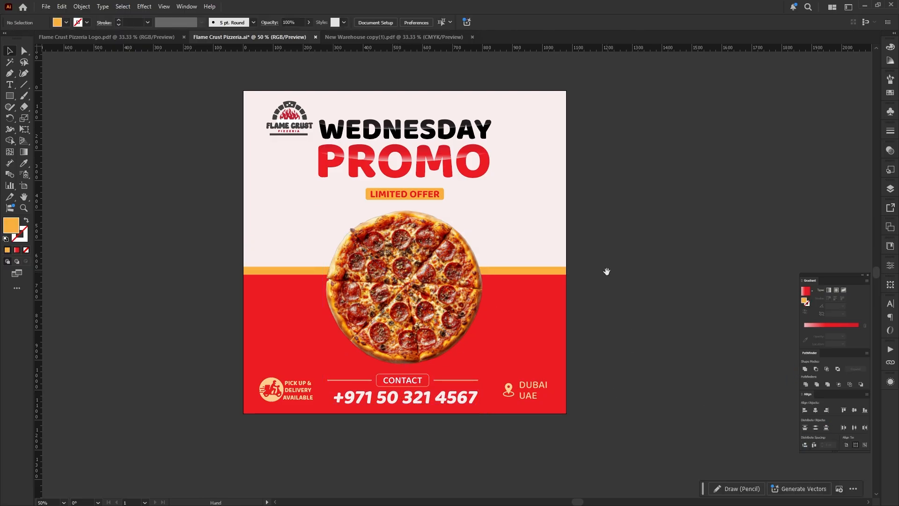
left_click_drag(607, 272, 607, 273)
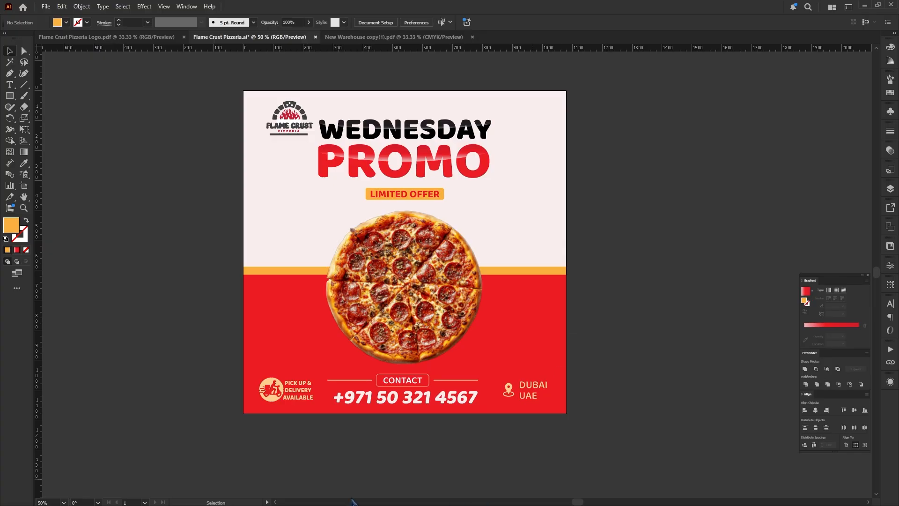
left_click_drag(607, 272, 629, 261)
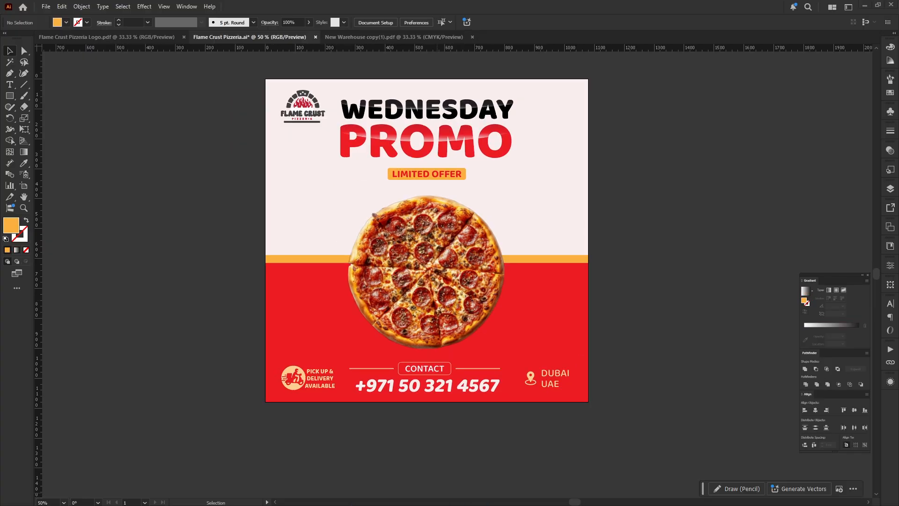